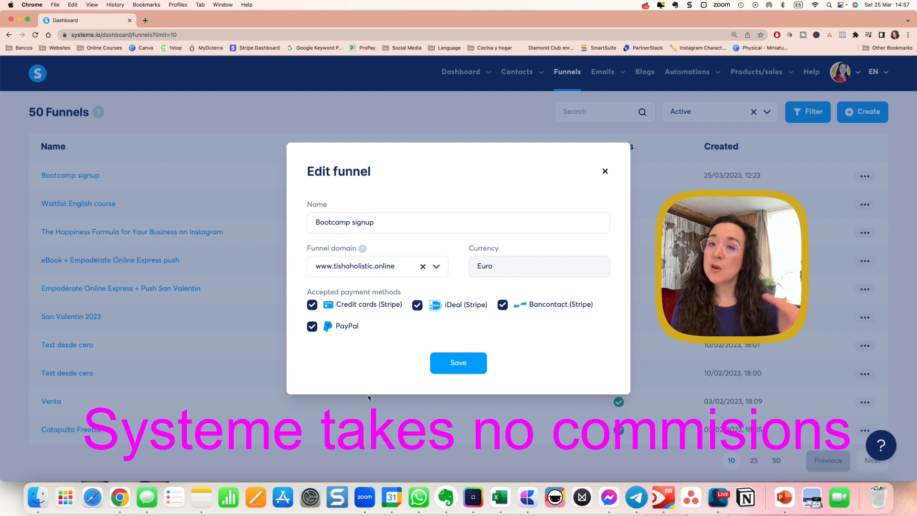
# Save the settings of the Bootcamp signup funnel and open that funnel
pyautogui.click(461, 365)
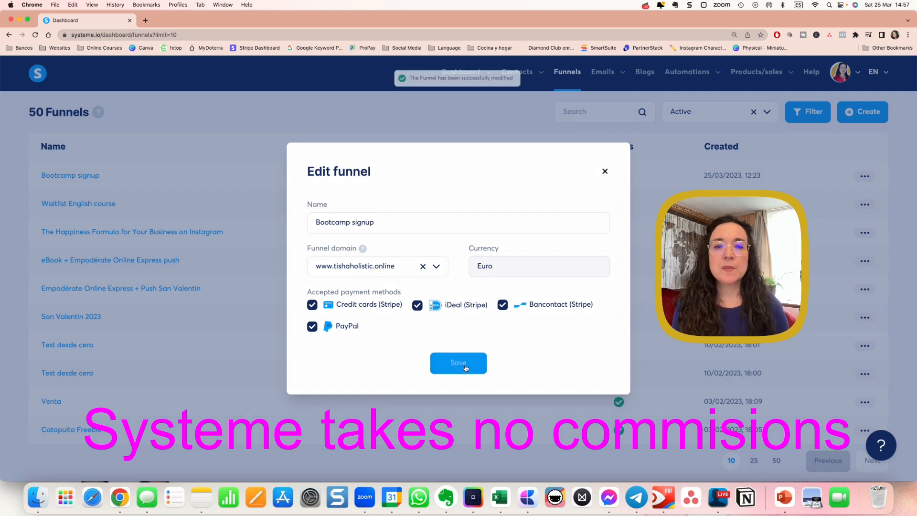
pyautogui.click(86, 176)
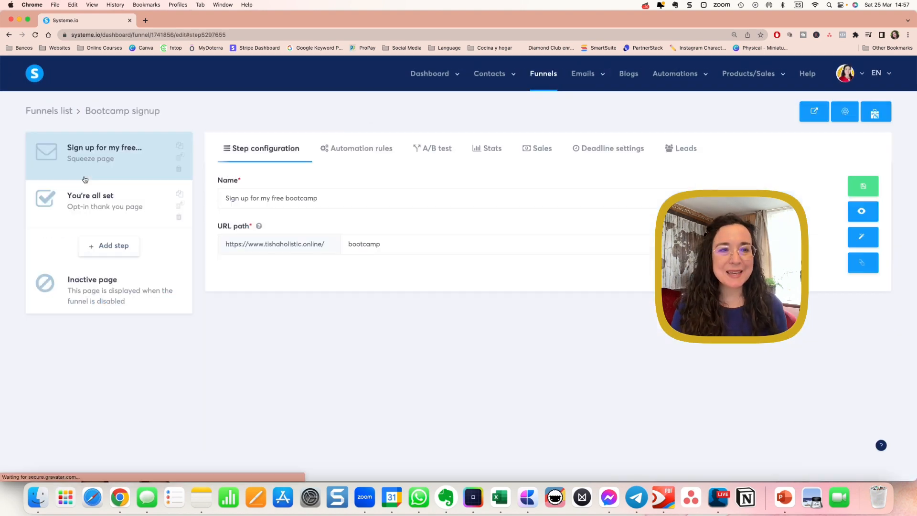
# Add a new funnel step named Intro with the type Squeeze page
pyautogui.click(116, 250)
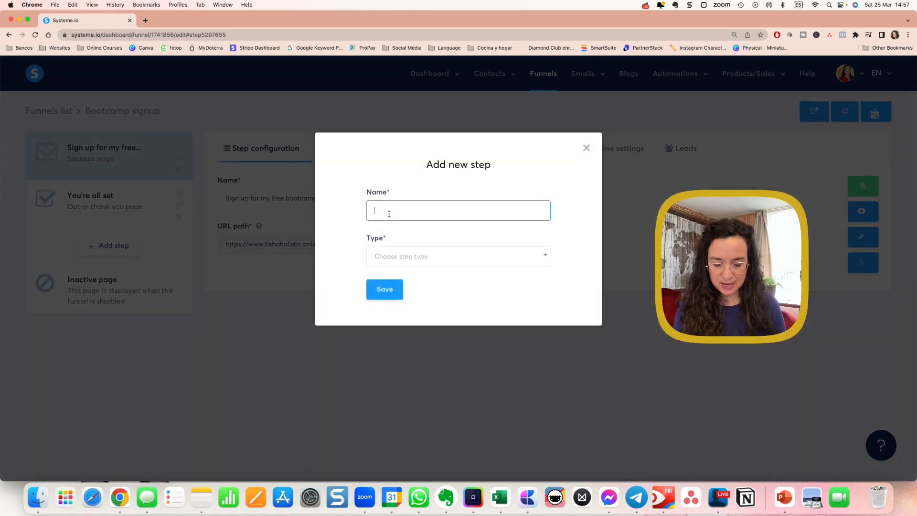
pyautogui.click(389, 214)
pyautogui.write('Intro')
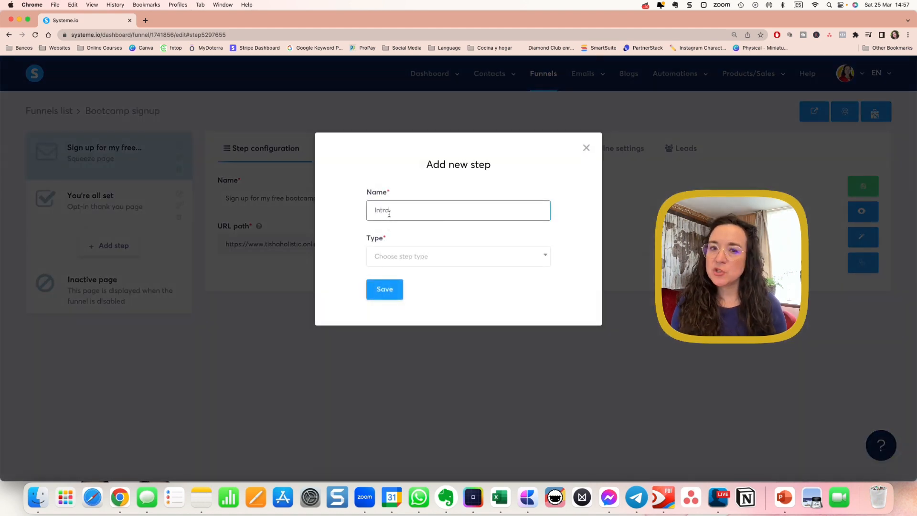
pyautogui.click(434, 256)
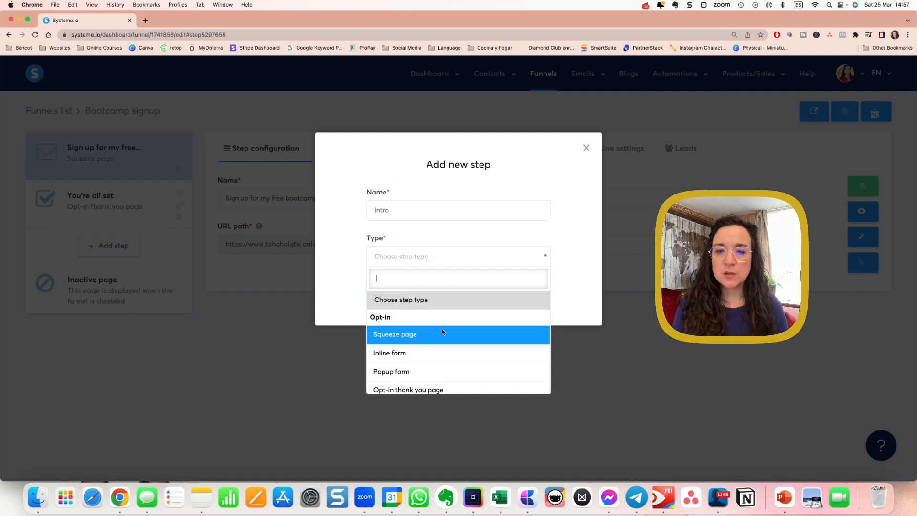
pyautogui.scroll(-1, 443, 333)
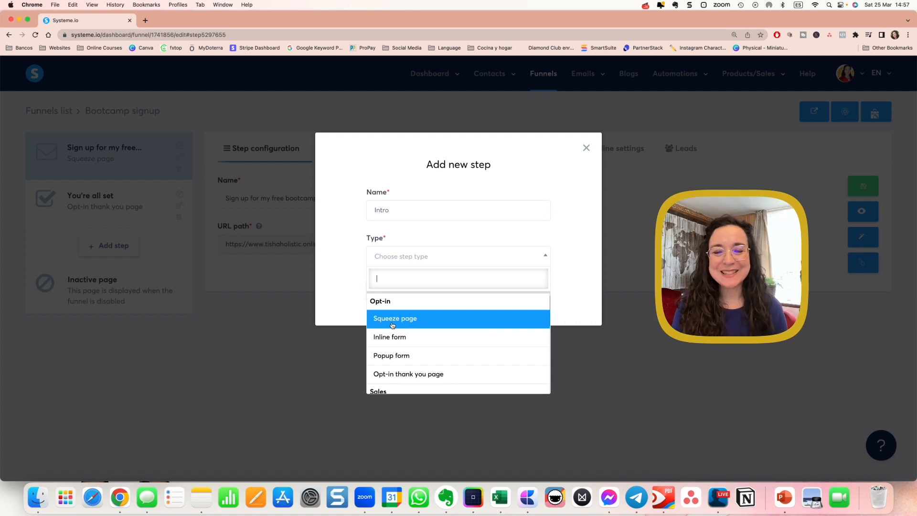
pyautogui.scroll(-2, 391, 342)
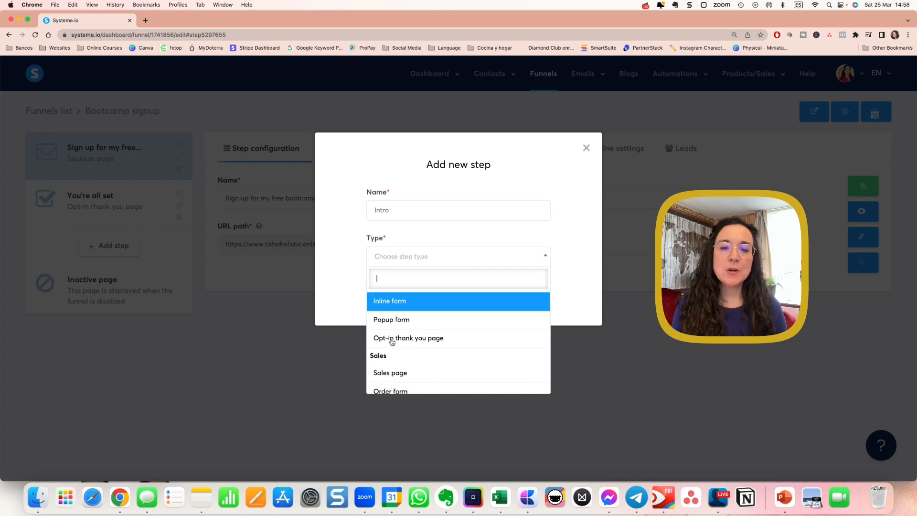
pyautogui.scroll(-3, 392, 341)
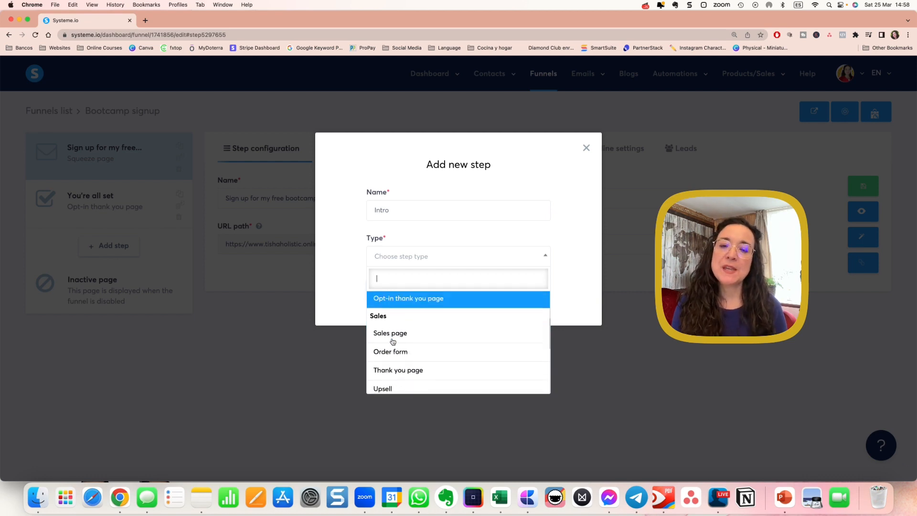
pyautogui.scroll(-7, 392, 341)
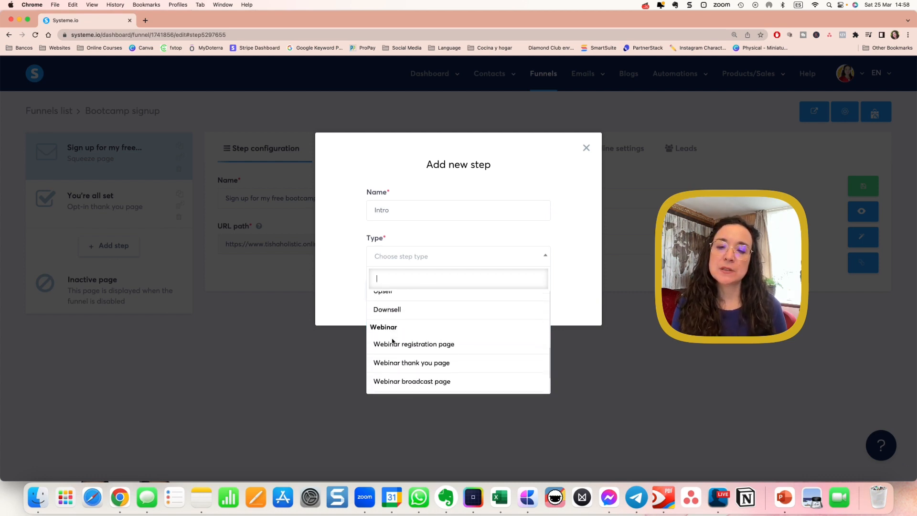
pyautogui.scroll(-1, 392, 342)
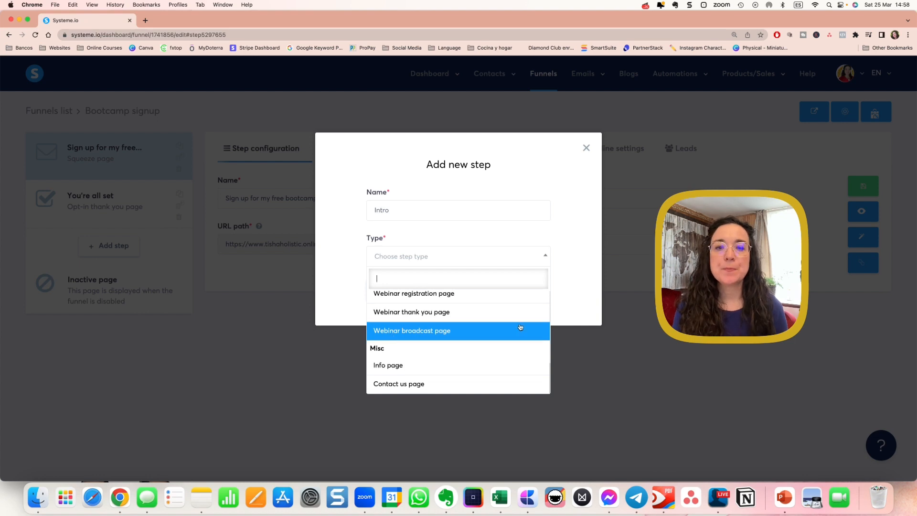
pyautogui.scroll(10, 478, 327)
pyautogui.click(461, 333)
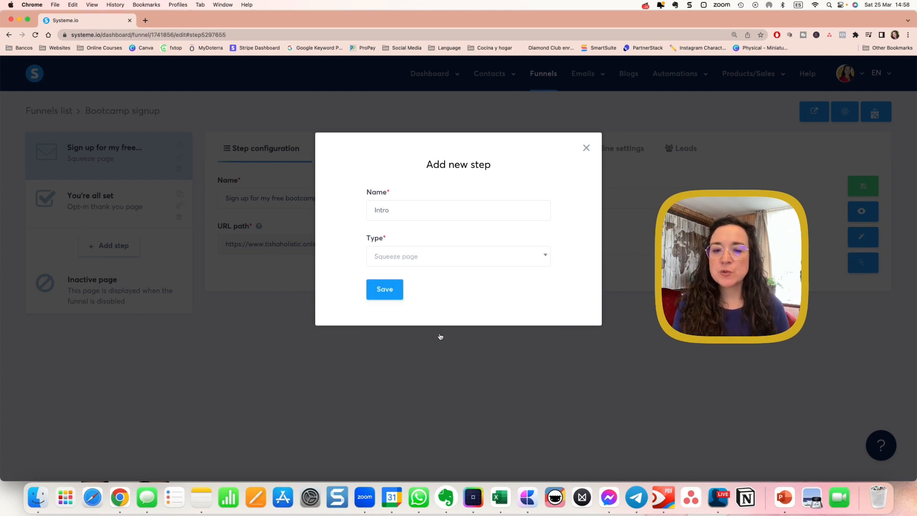
pyautogui.click(386, 290)
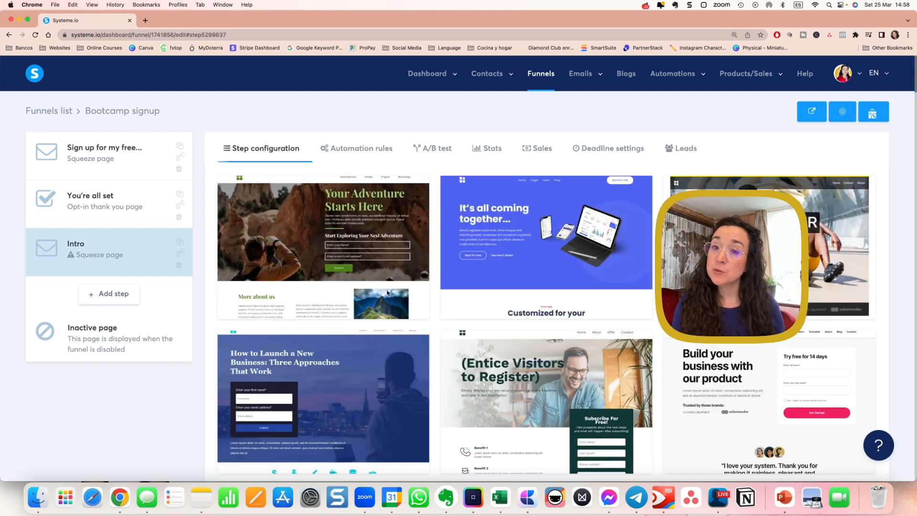
# Browse the squeeze page templates offered for the Intro step
pyautogui.scroll(-10, 387, 294)
pyautogui.scroll(-10, 387, 294)
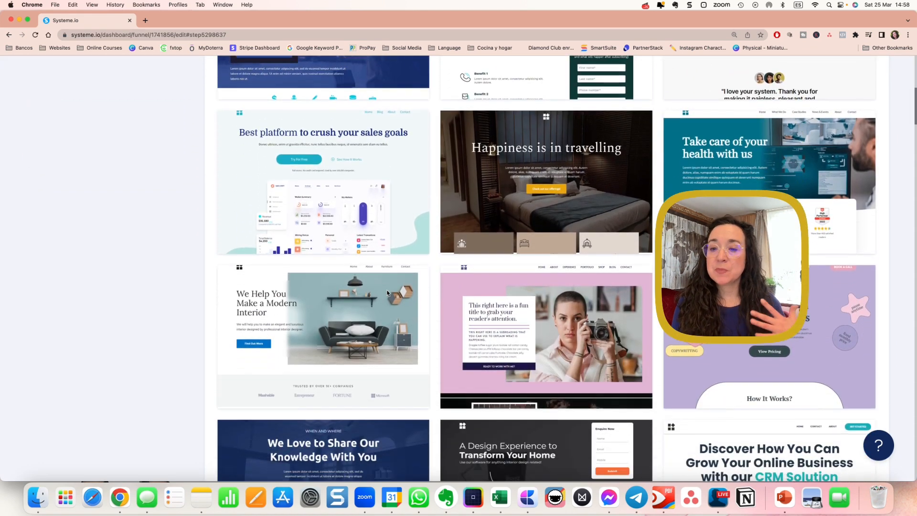
pyautogui.scroll(-12, 387, 294)
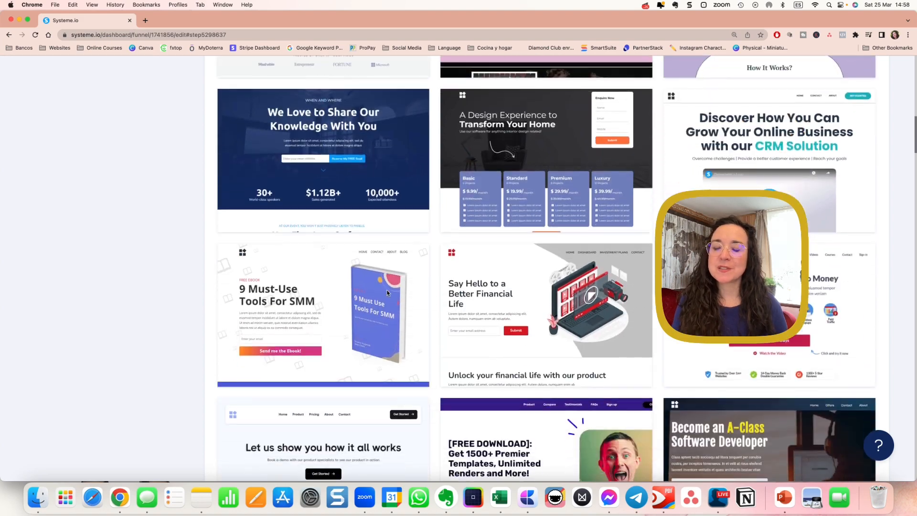
pyautogui.scroll(-20, 388, 293)
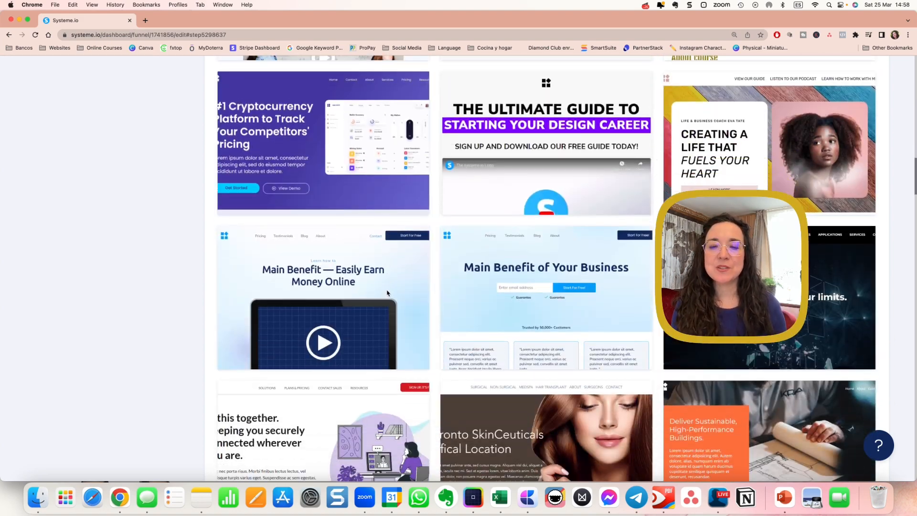
pyautogui.scroll(-20, 388, 293)
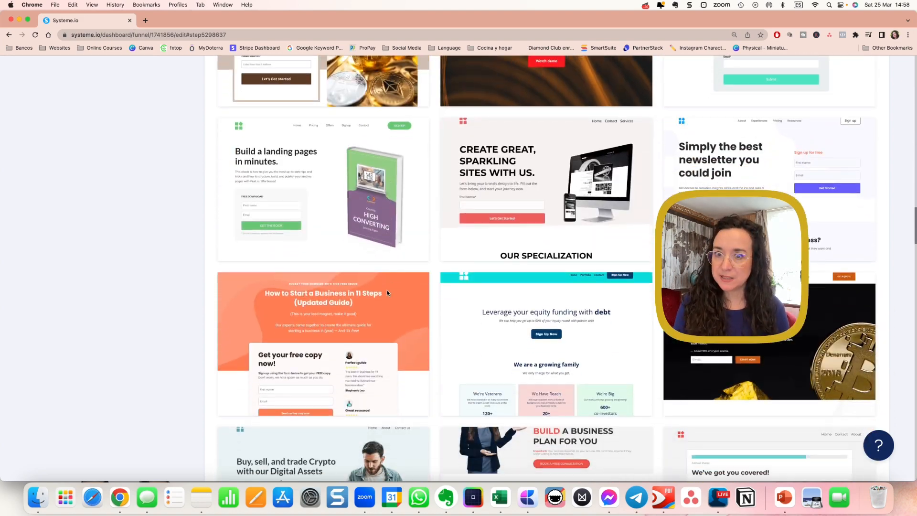
pyautogui.scroll(-20, 388, 293)
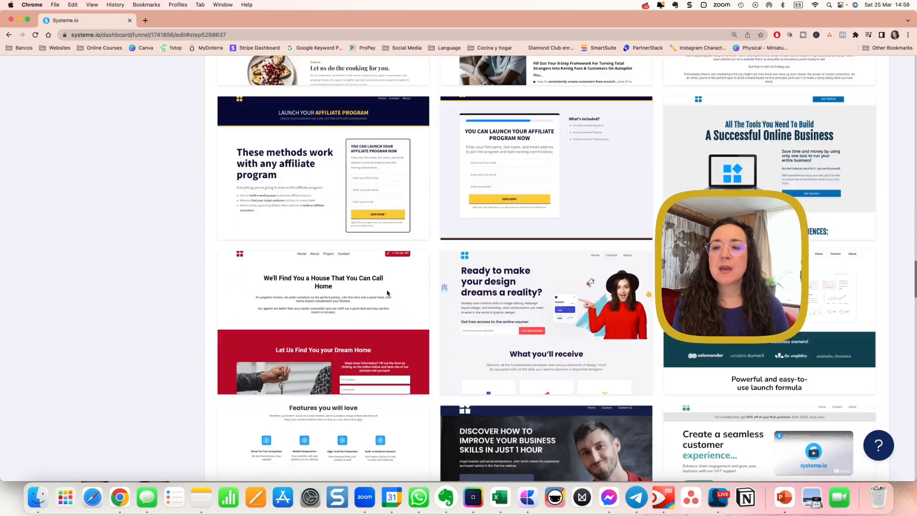
pyautogui.scroll(-20, 387, 293)
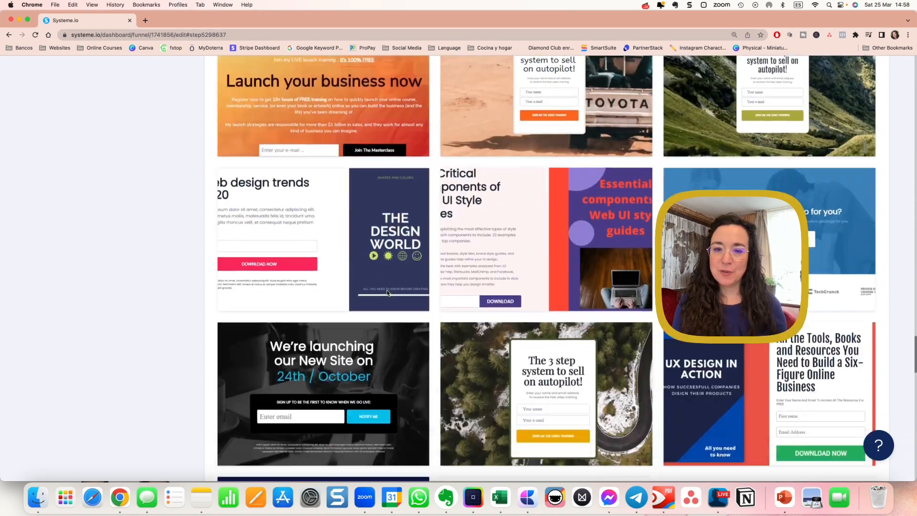
pyautogui.scroll(-20, 388, 294)
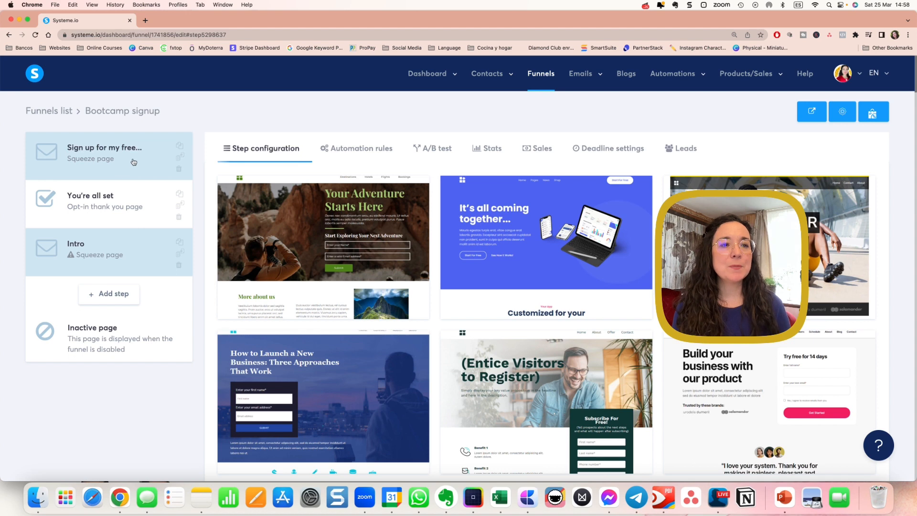
# Check the names and URL paths of the sign-up squeeze page and the opt-in thank you page
pyautogui.click(133, 162)
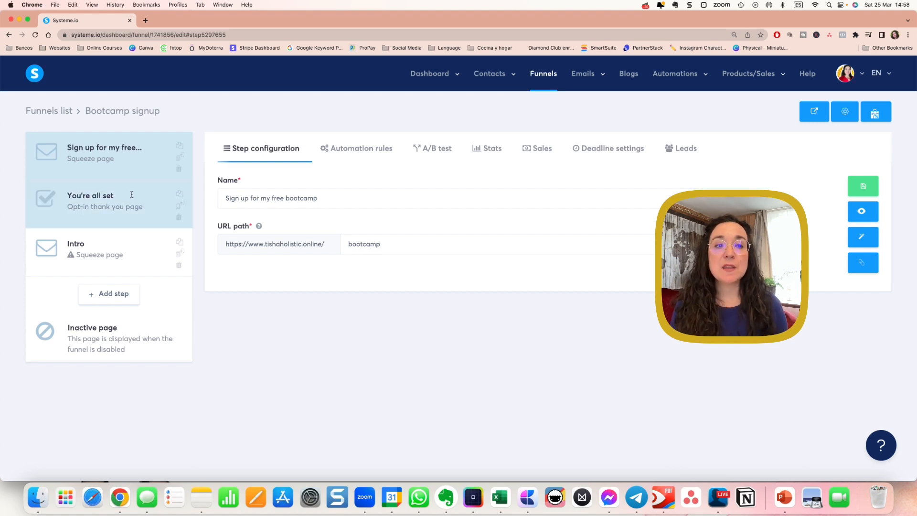
pyautogui.click(105, 201)
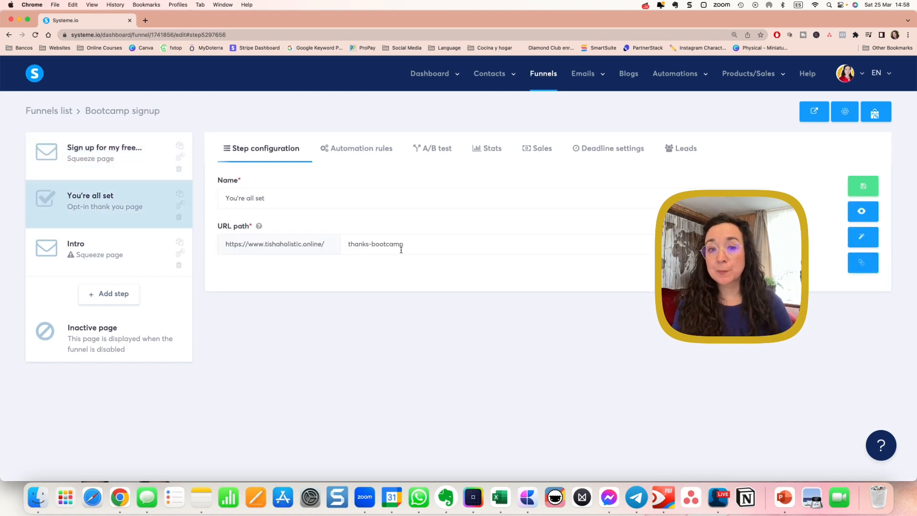
# Open the "Funnel step form subscribed" automation rule of the sign-up squeeze page
pyautogui.click(155, 171)
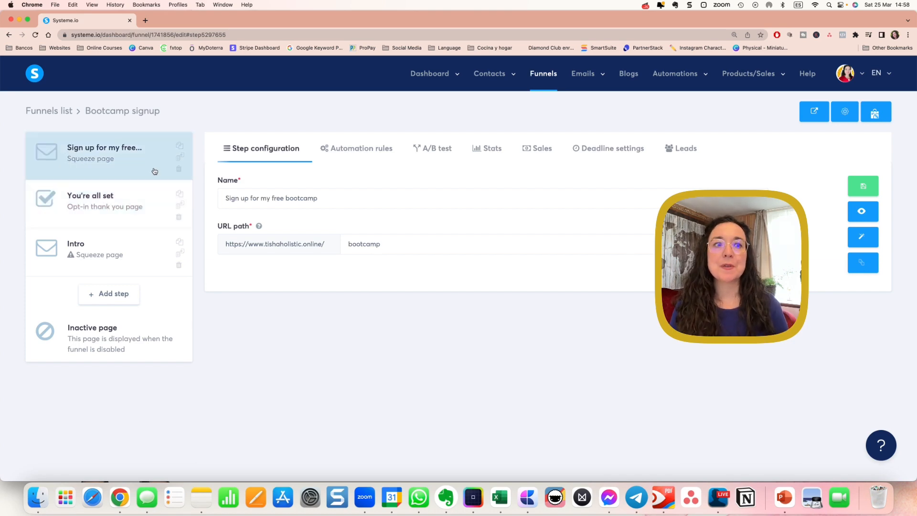
pyautogui.click(361, 148)
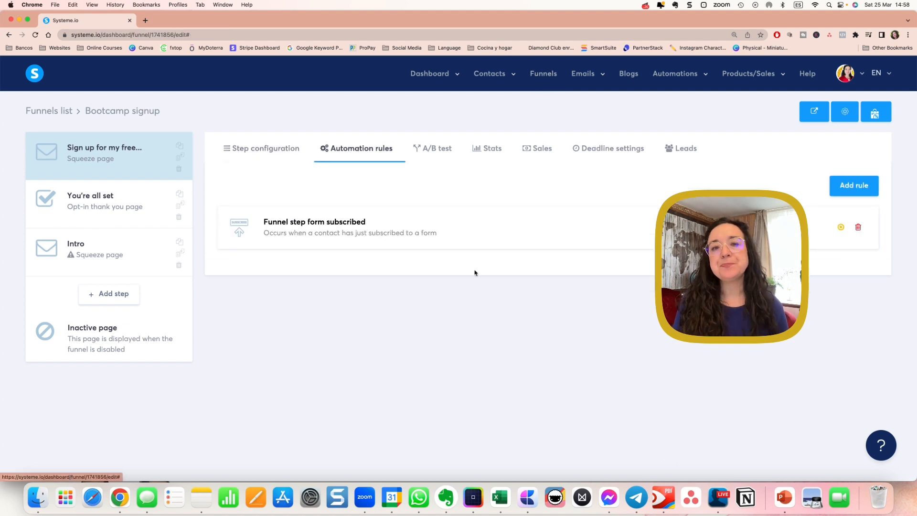
pyautogui.click(465, 236)
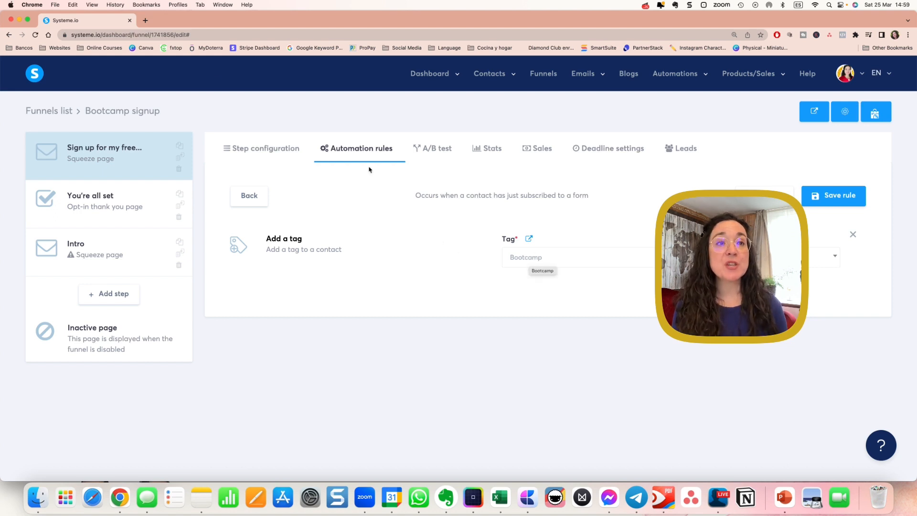
# View the contact tags list in a duplicate of the funnel page, and return to the automation rule
pyautogui.rightClick(90, 20)
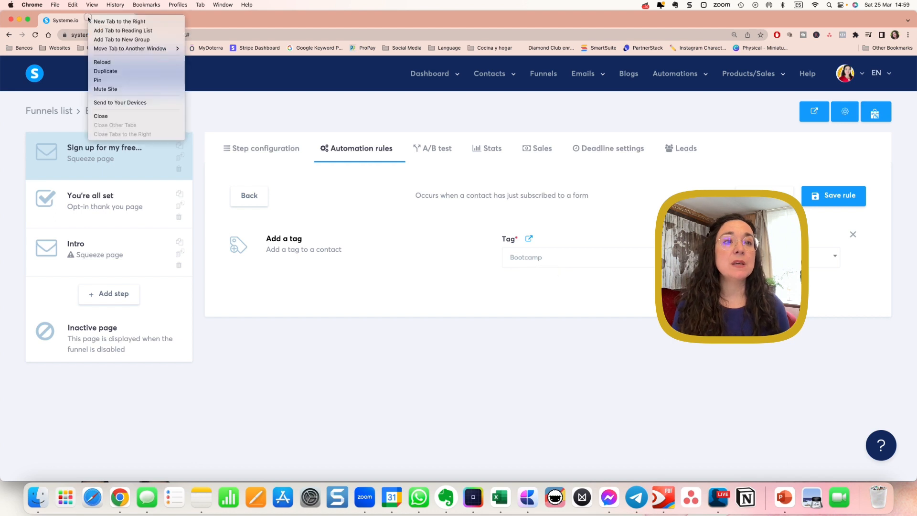
pyautogui.click(103, 71)
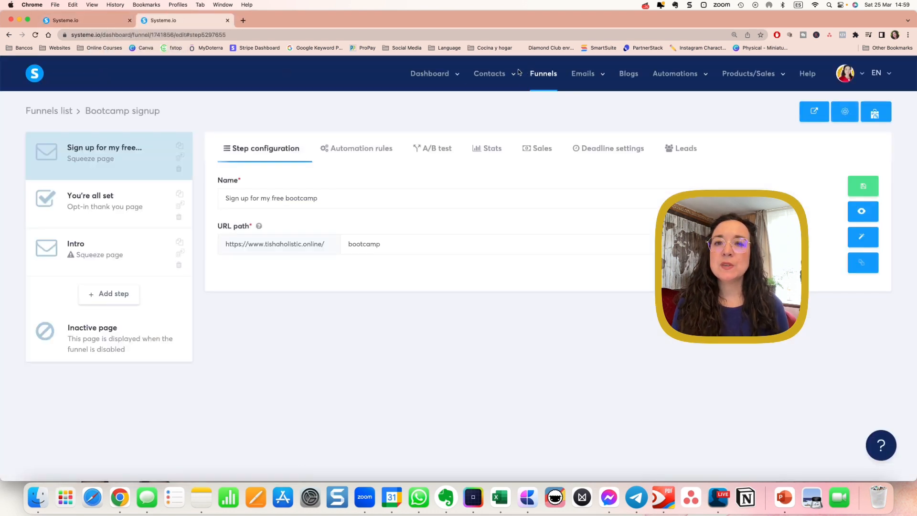
pyautogui.moveTo(501, 75)
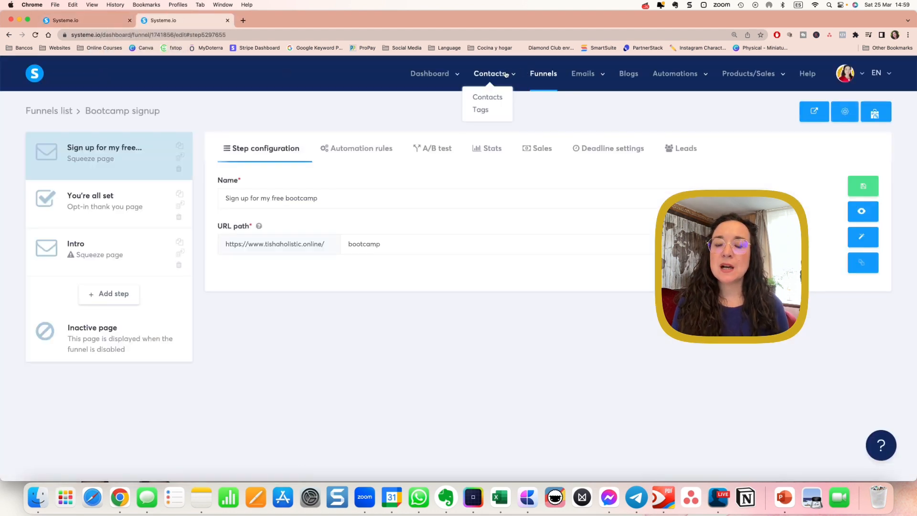
pyautogui.click(481, 110)
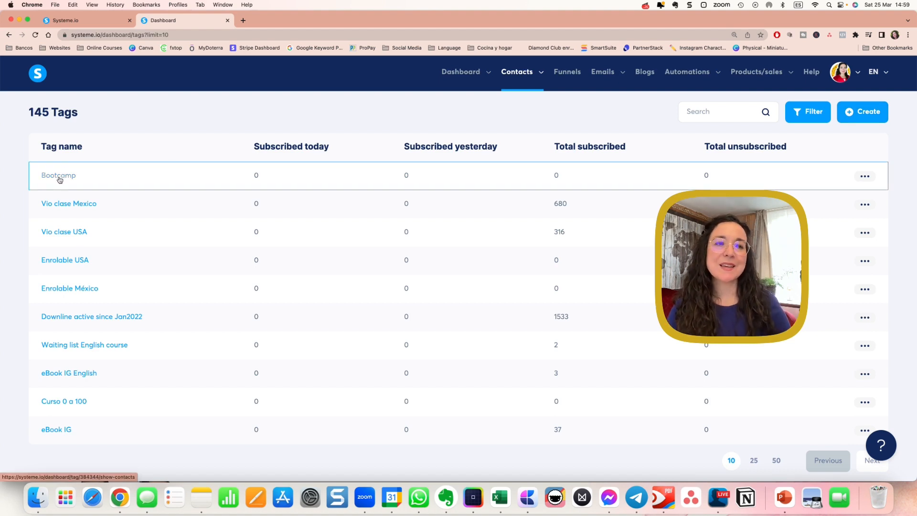
pyautogui.click(70, 20)
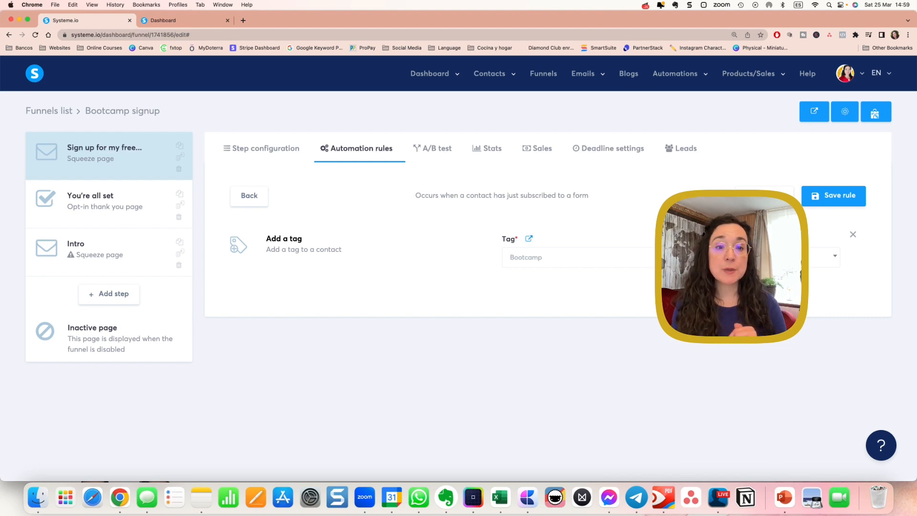
# Review the actions that can be added to the automation rule, close the list without adding one, and save the rule
pyautogui.click(765, 196)
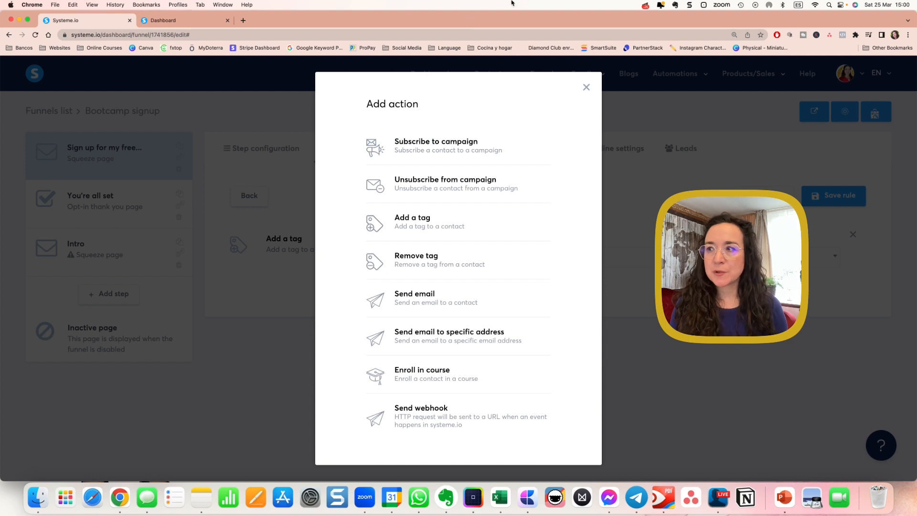
pyautogui.click(587, 88)
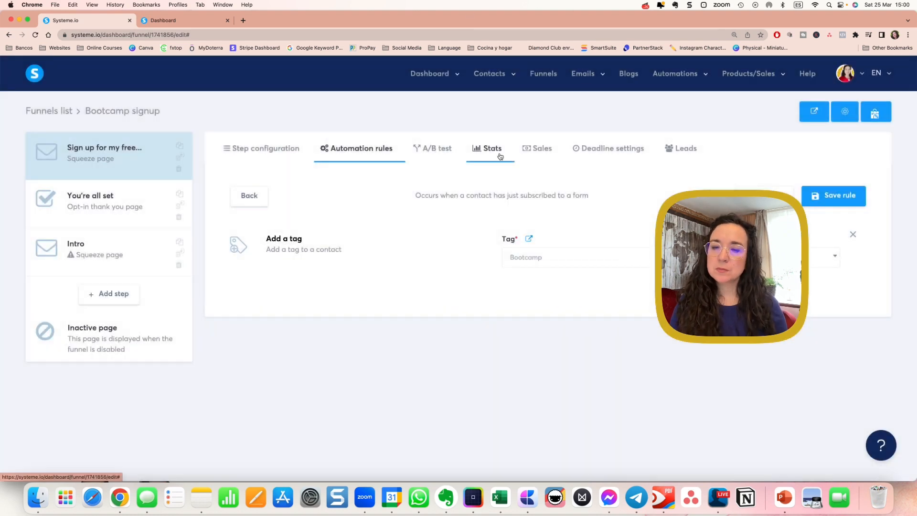
pyautogui.click(863, 195)
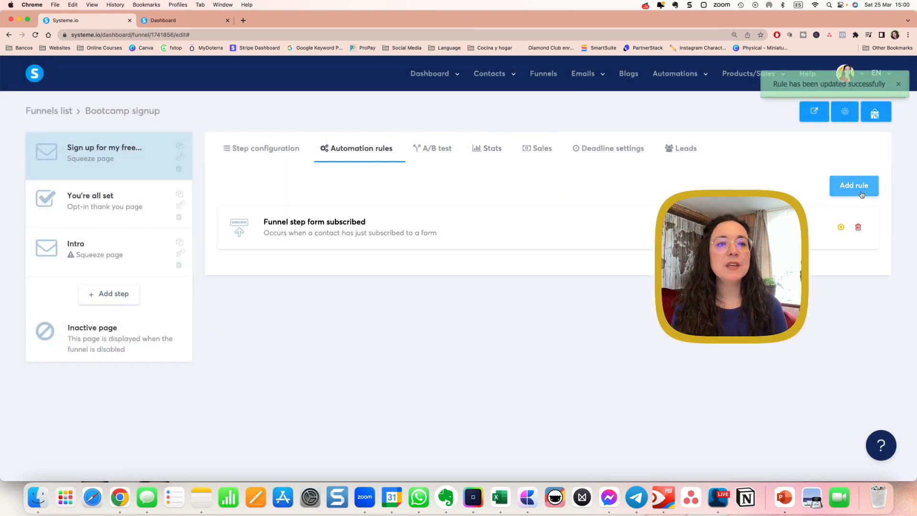
# Open the sign-up squeeze page in the page editor and show the settings of its header logo image
pyautogui.click(249, 152)
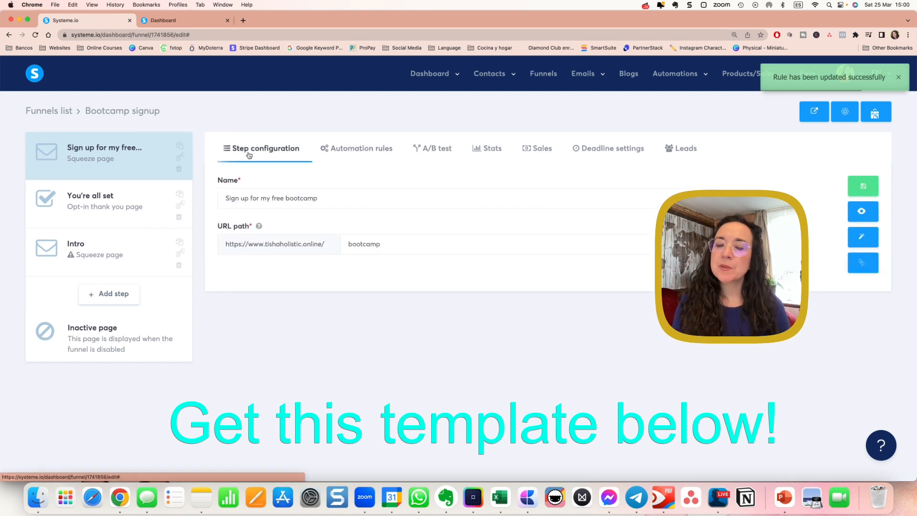
pyautogui.click(862, 237)
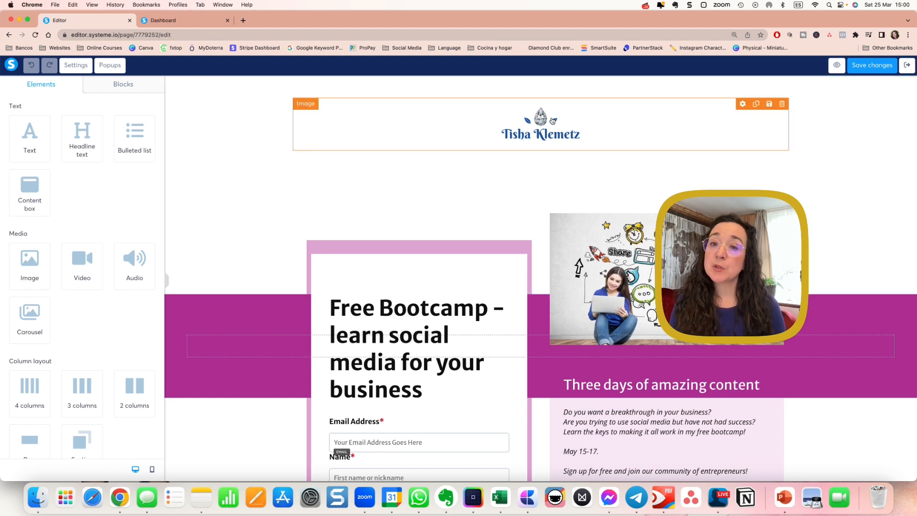
pyautogui.click(530, 131)
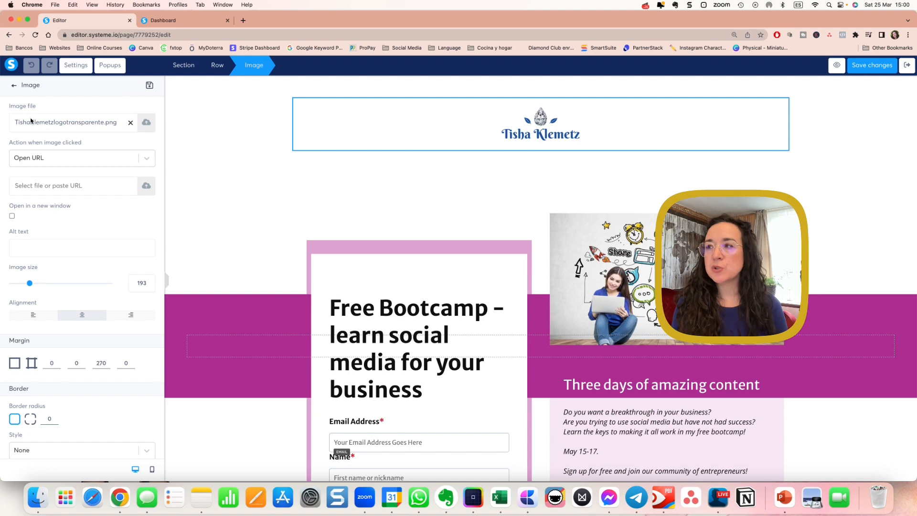
# Set the header logo's image size to 226 on desktop and 121 in the mobile version, and return to the desktop view
pyautogui.click(720, 497)
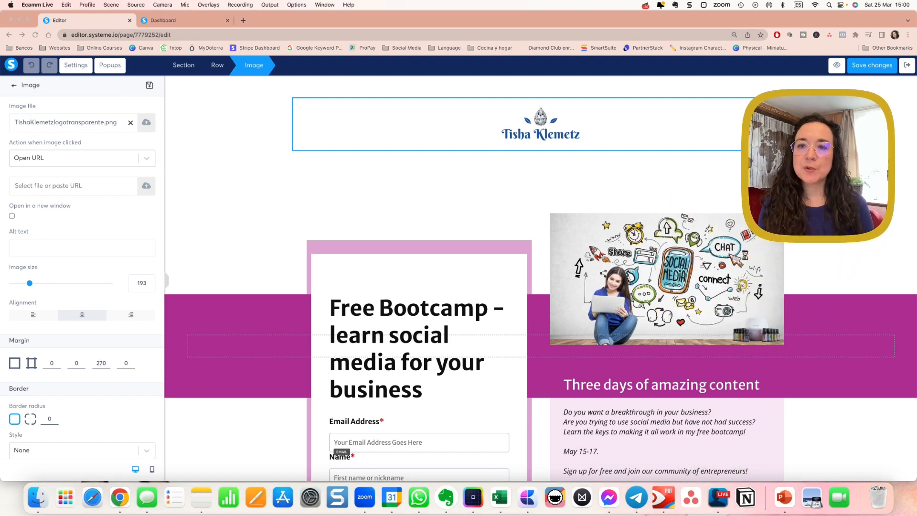
pyautogui.click(96, 209)
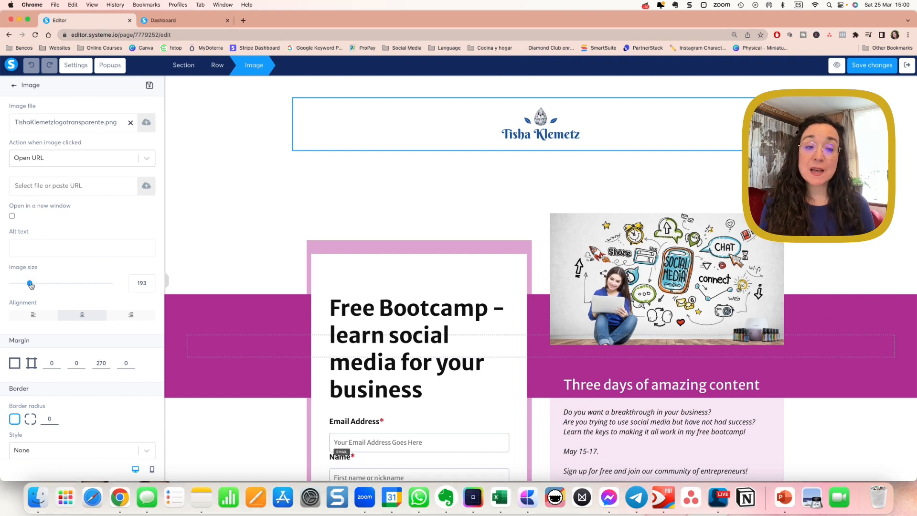
pyautogui.moveTo(30, 285)
pyautogui.mouseDown()
pyautogui.moveTo(69, 285)
pyautogui.moveTo(32, 284)
pyautogui.mouseUp()
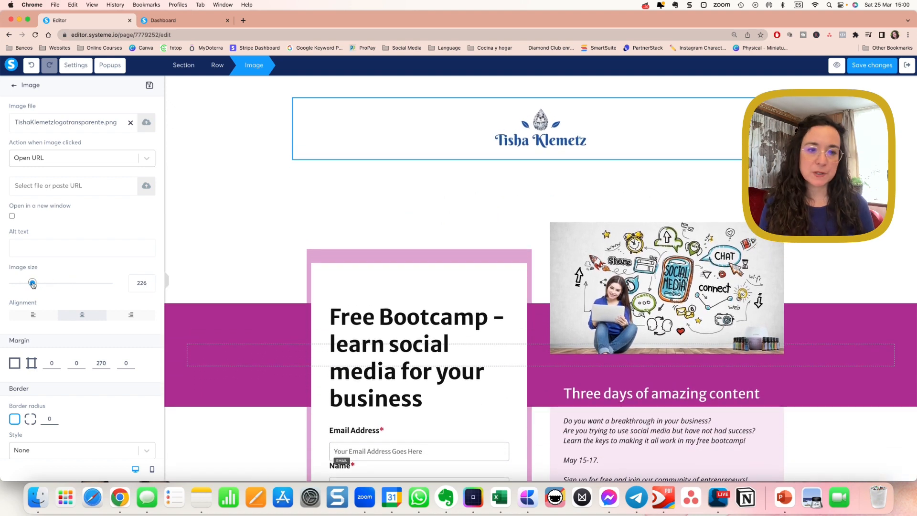
pyautogui.click(153, 470)
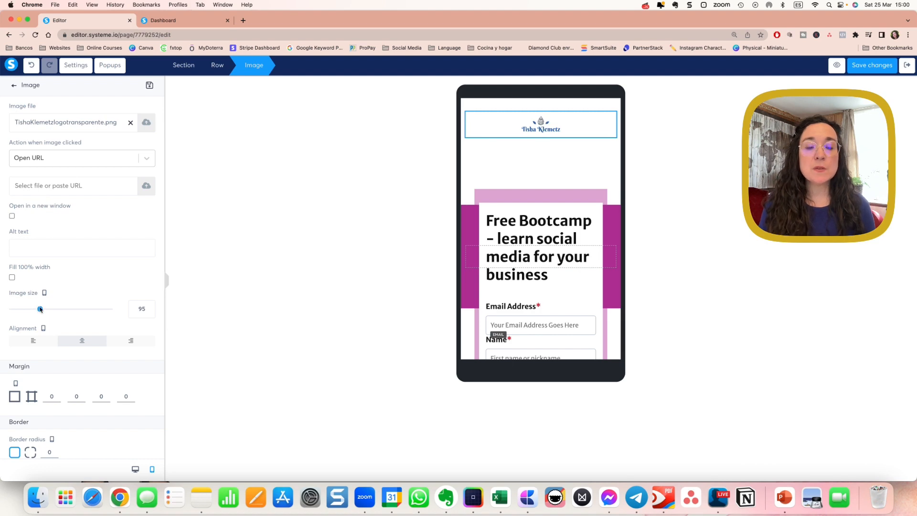
pyautogui.moveTo(40, 309); pyautogui.dragTo(48, 310)
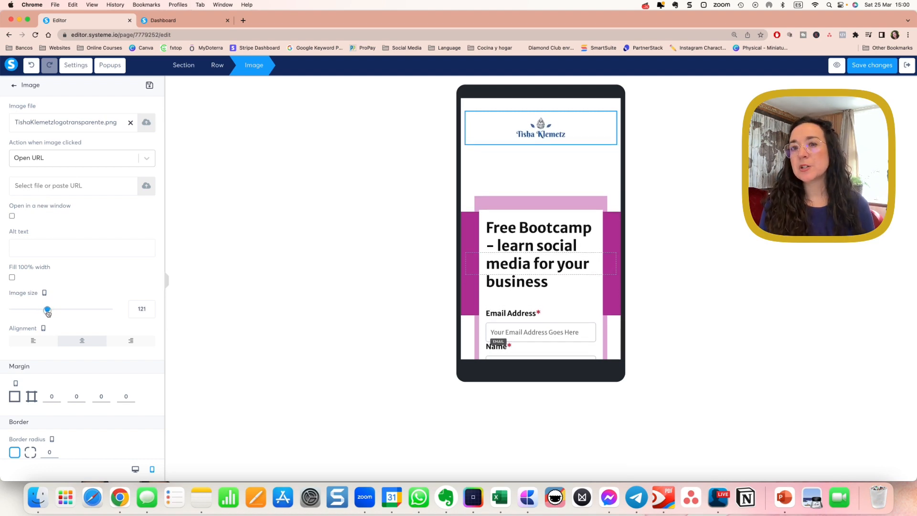
pyautogui.click(136, 469)
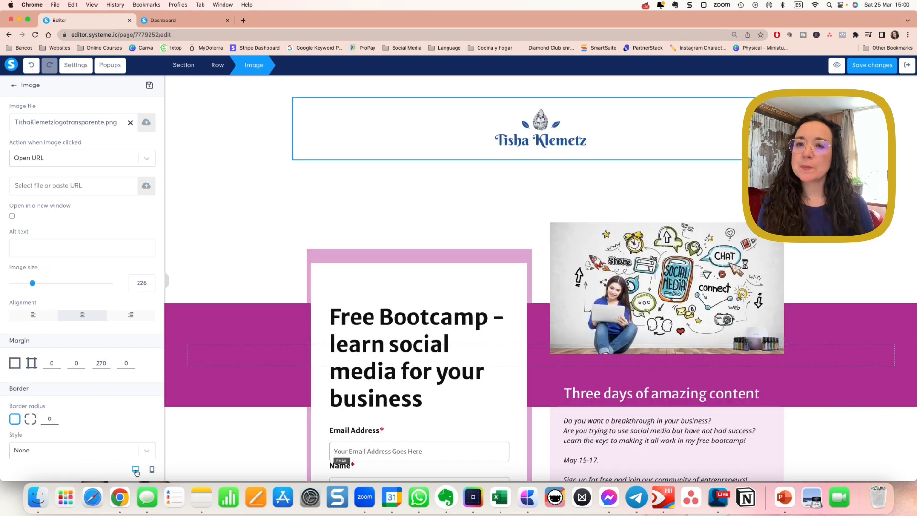
# Review the margin, colour and padding settings of the two-column row with the signup form, and the settings of its social media image
pyautogui.click(276, 414)
pyautogui.scroll(-2, 277, 414)
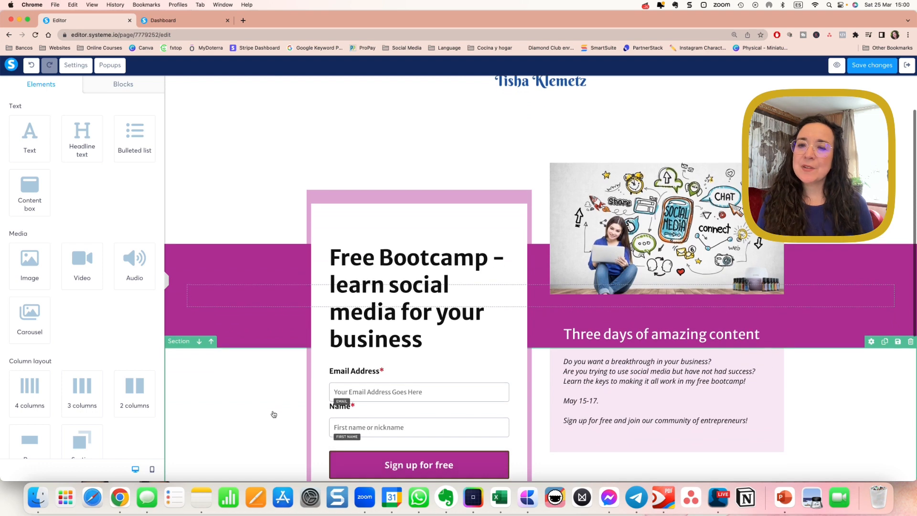
pyautogui.scroll(1, 375, 256)
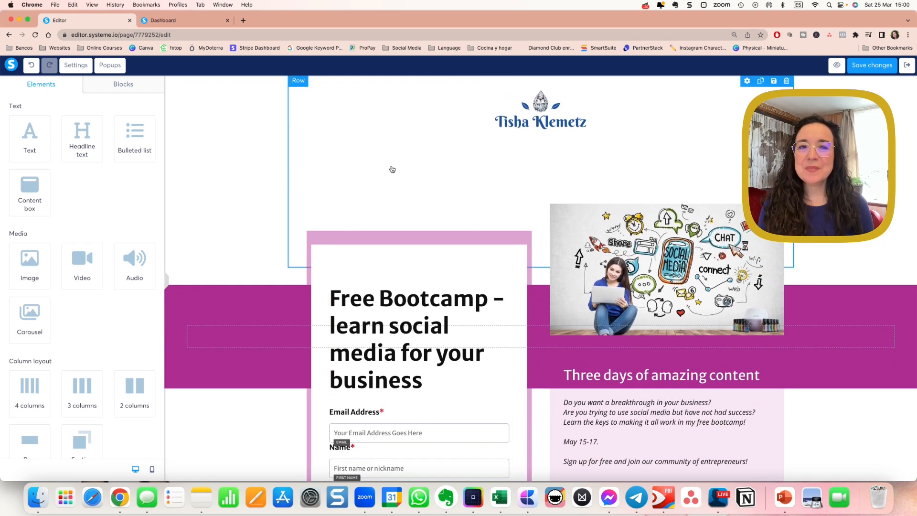
pyautogui.scroll(1, 393, 169)
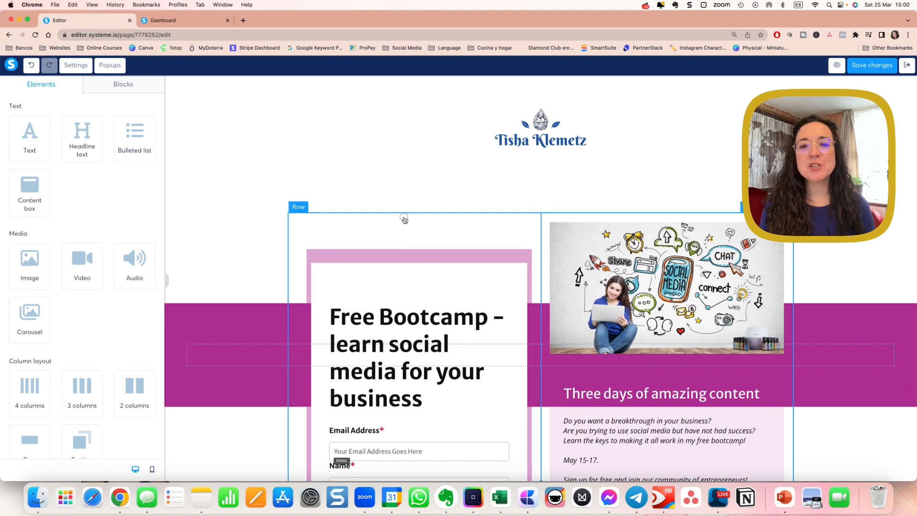
pyautogui.click(405, 221)
pyautogui.scroll(-3, 405, 221)
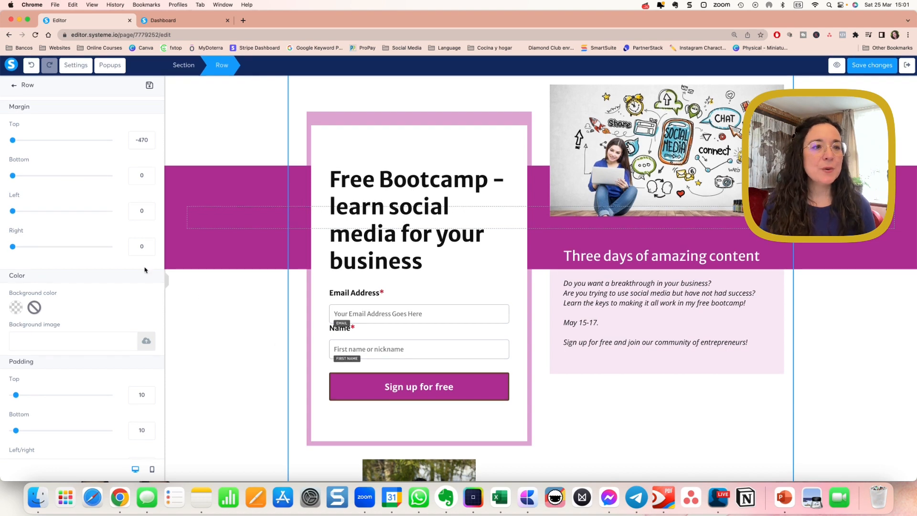
pyautogui.scroll(-5, 46, 283)
pyautogui.scroll(5, 45, 282)
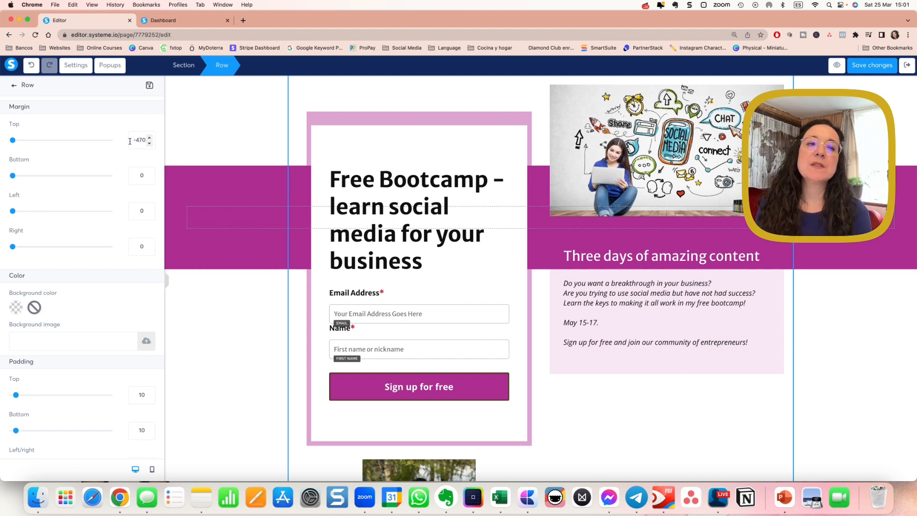
pyautogui.click(225, 139)
pyautogui.scroll(3, 403, 189)
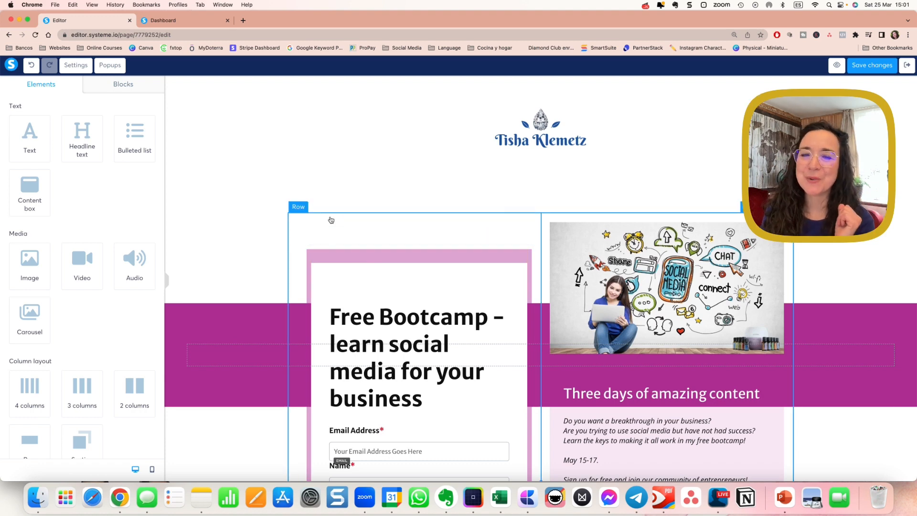
pyautogui.click(700, 250)
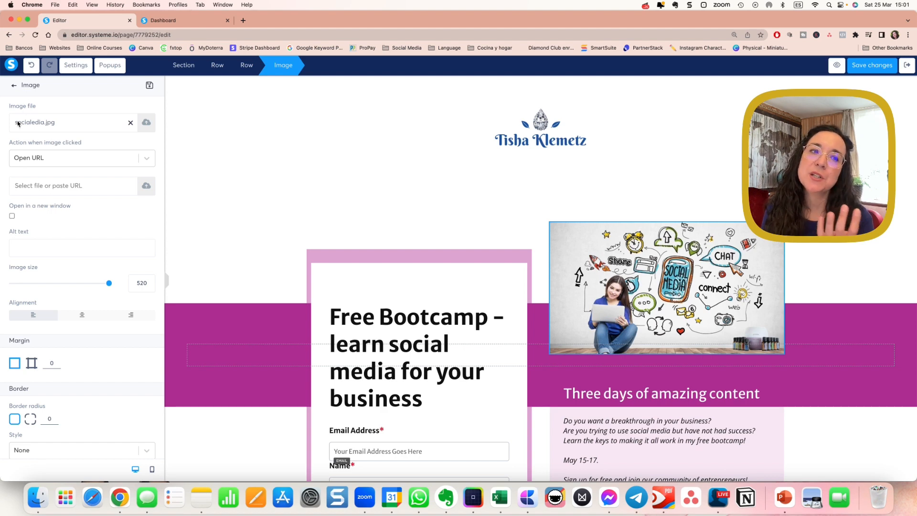
pyautogui.click(315, 200)
# Duplicate the form's Name label and first name input, and place the copied input below the copied label
pyautogui.scroll(-5, 316, 202)
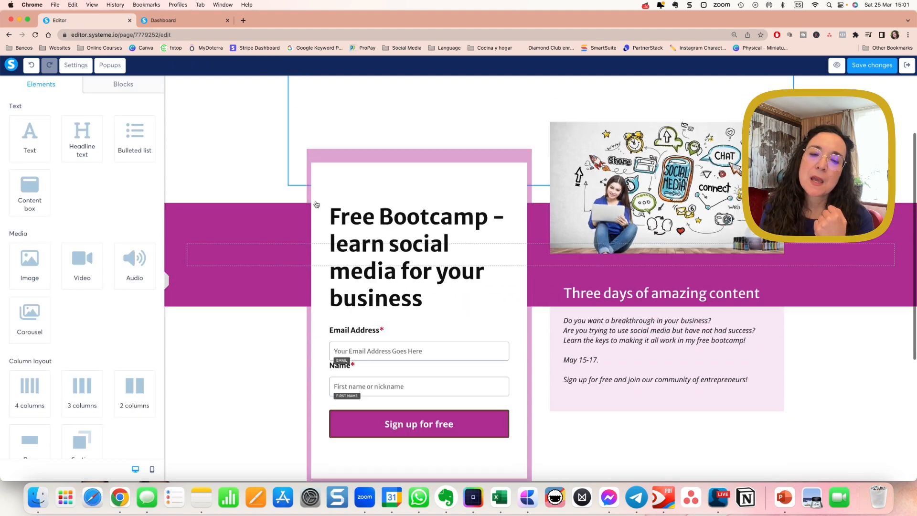
pyautogui.scroll(-1, 364, 174)
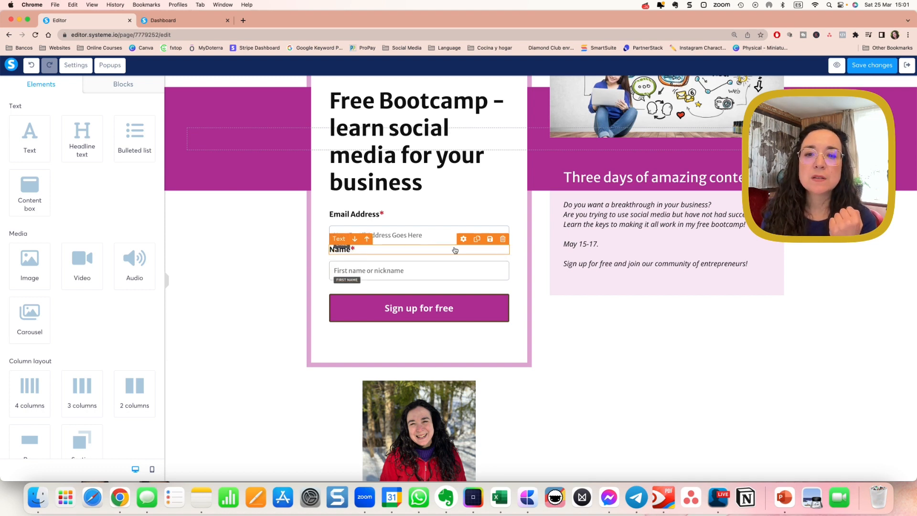
pyautogui.click(476, 239)
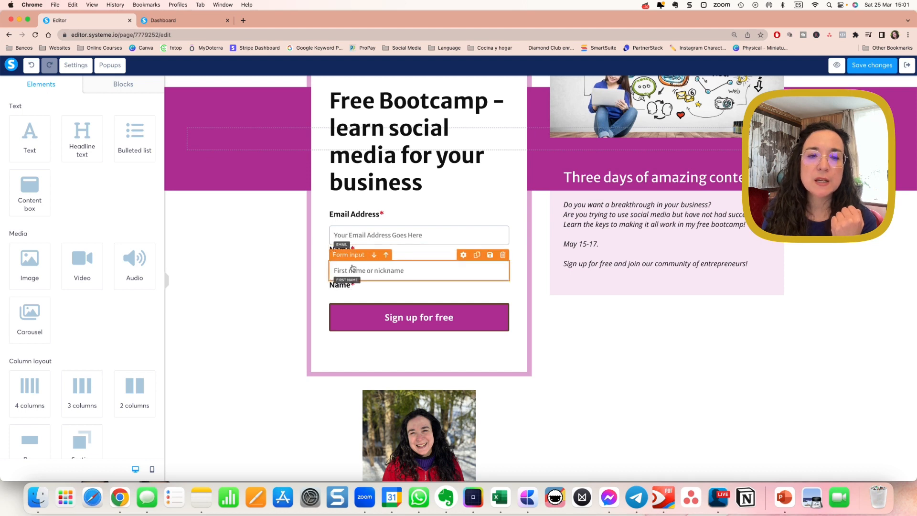
pyautogui.click(354, 249)
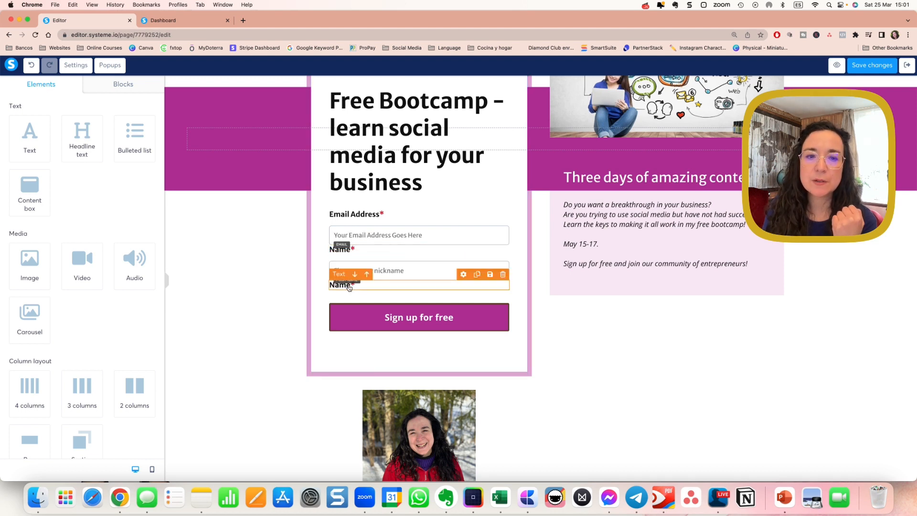
pyautogui.click(390, 270)
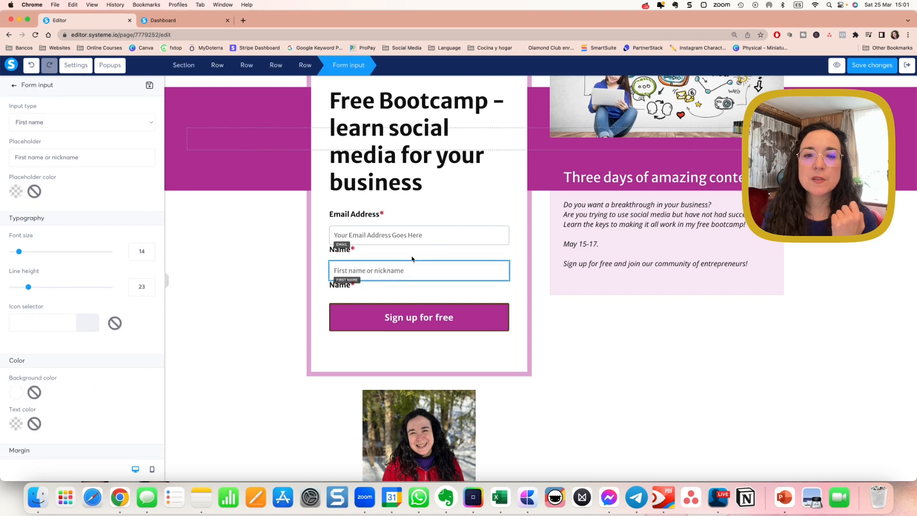
pyautogui.click(477, 255)
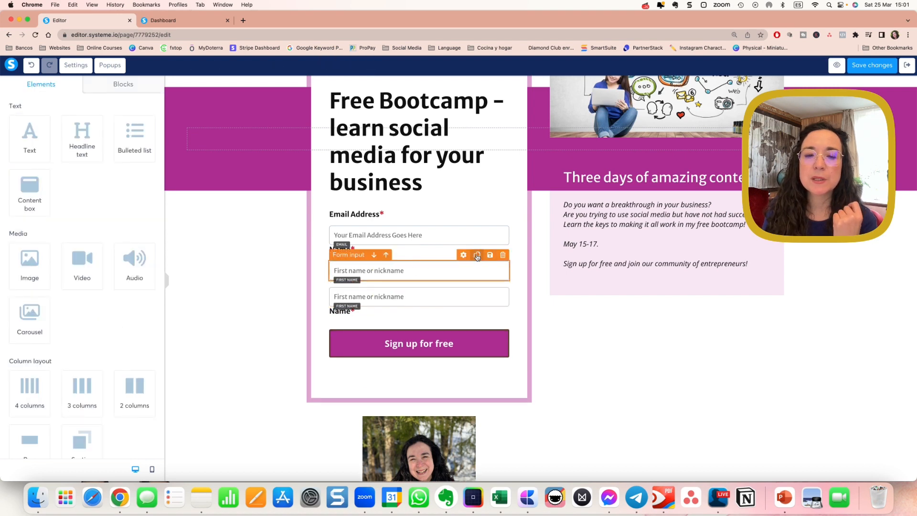
pyautogui.click(374, 281)
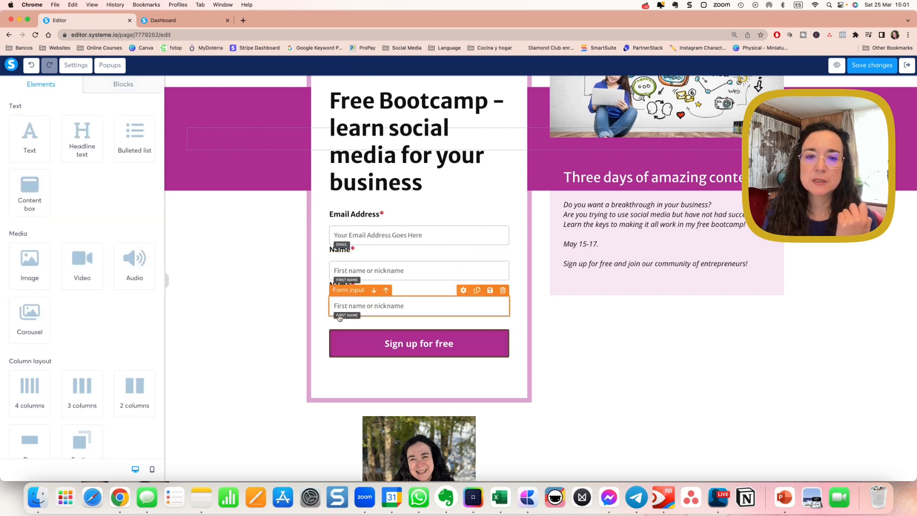
pyautogui.click(519, 267)
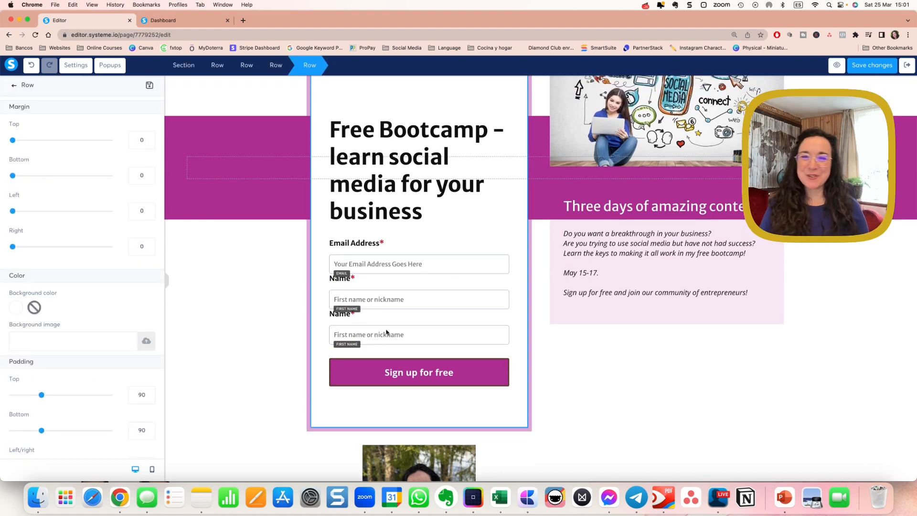
# View the email input's settings, and change the duplicated Name label to "Phone number with country code", keeping its asterisk
pyautogui.click(360, 266)
pyautogui.click(378, 267)
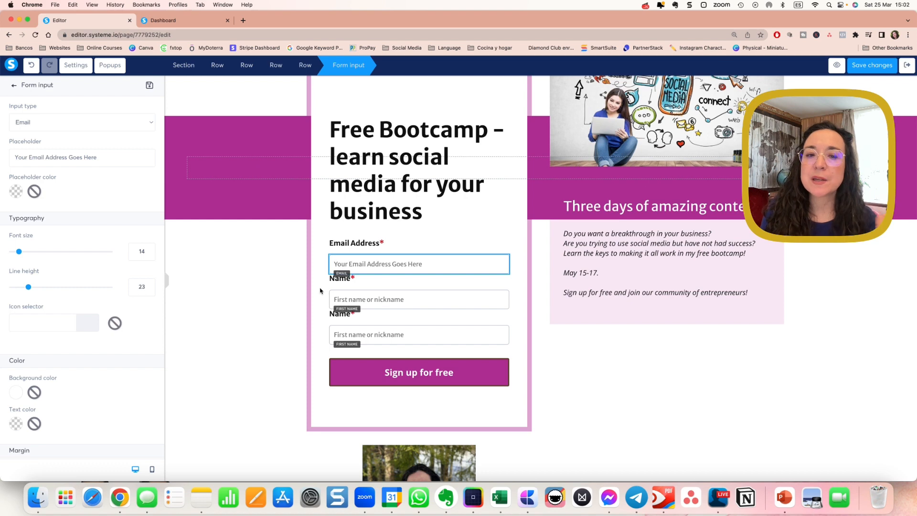
pyautogui.click(371, 261)
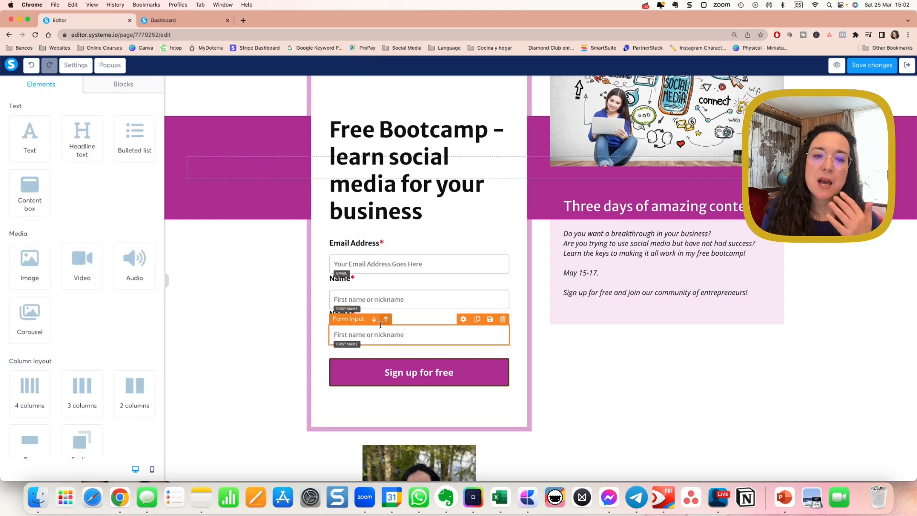
pyautogui.click(345, 317)
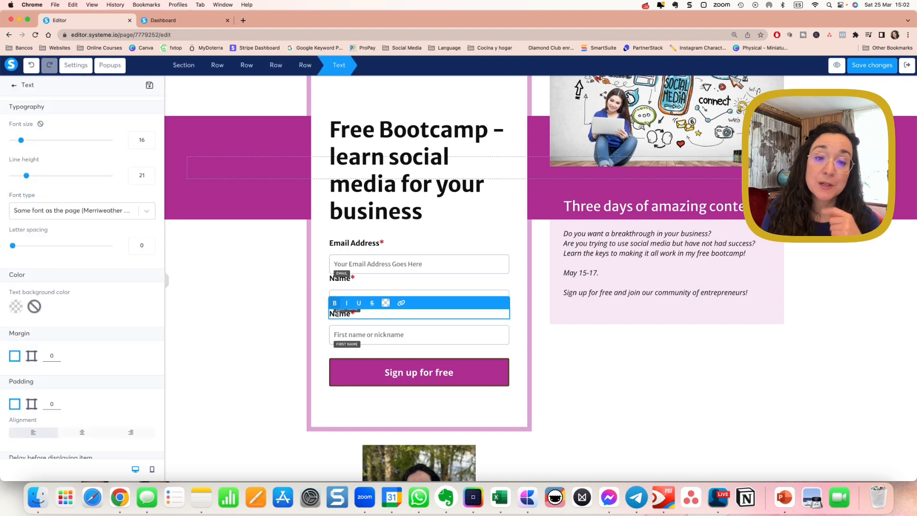
pyautogui.doubleClick(332, 316)
pyautogui.write('Phone number')
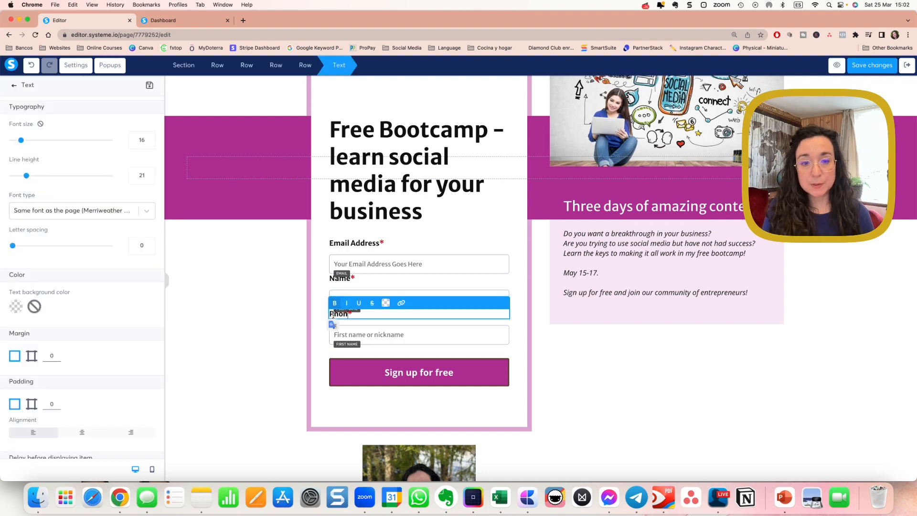
pyautogui.write(' with ')
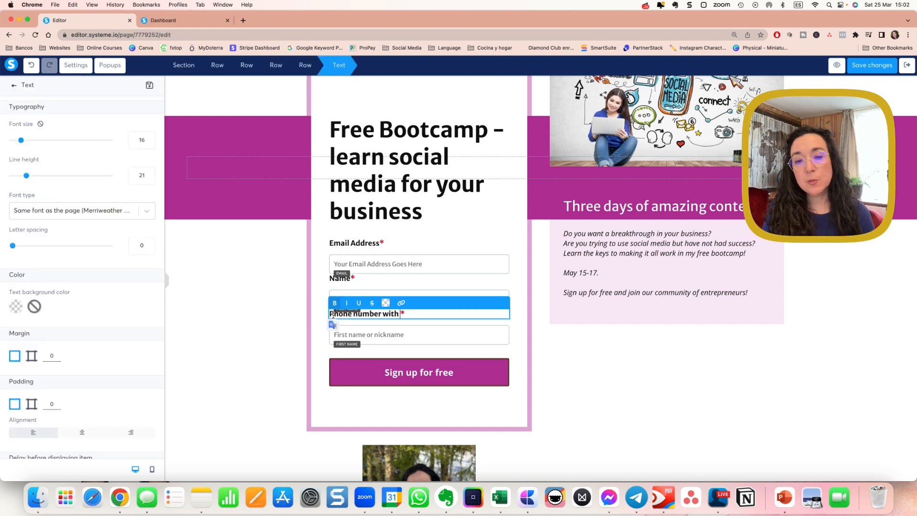
pyautogui.write('country code')
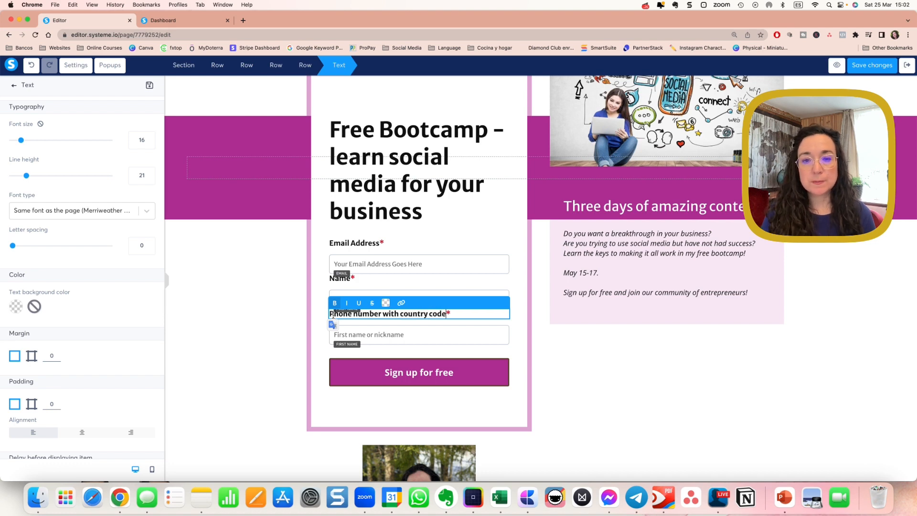
# Set the duplicated input's type to Phone number and its placeholder to "Phone number with country code"
pyautogui.click(359, 335)
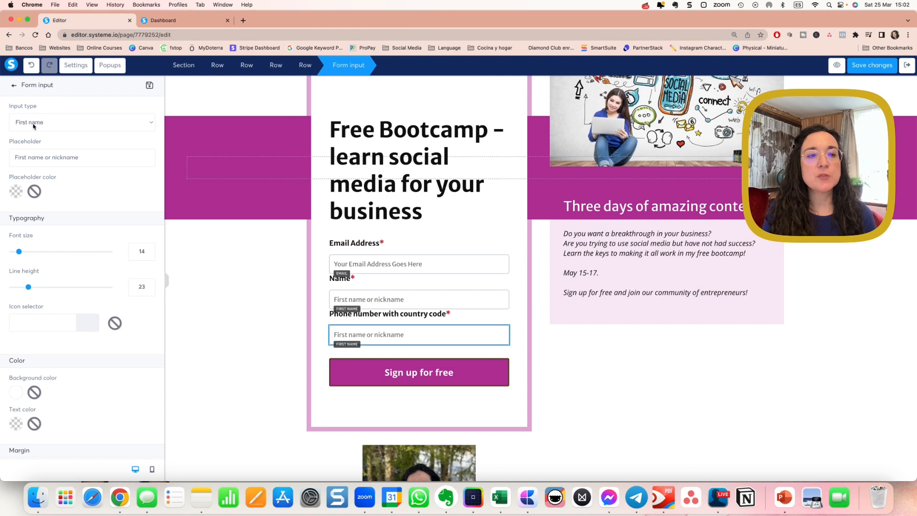
pyautogui.click(33, 123)
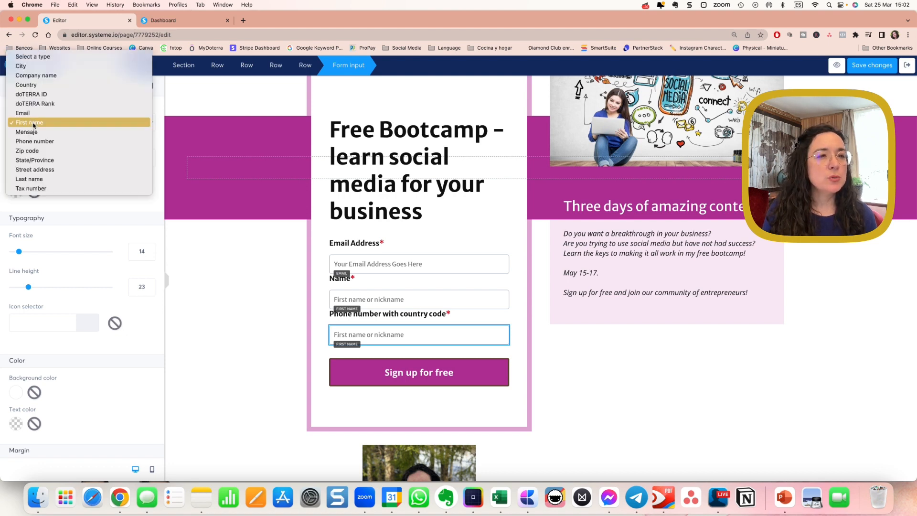
pyautogui.click(33, 141)
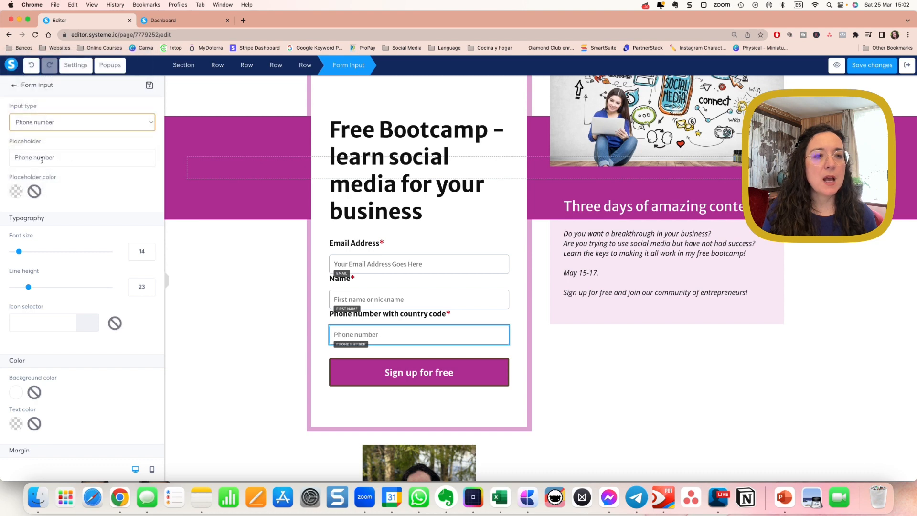
pyautogui.click(82, 161)
pyautogui.write('wi')
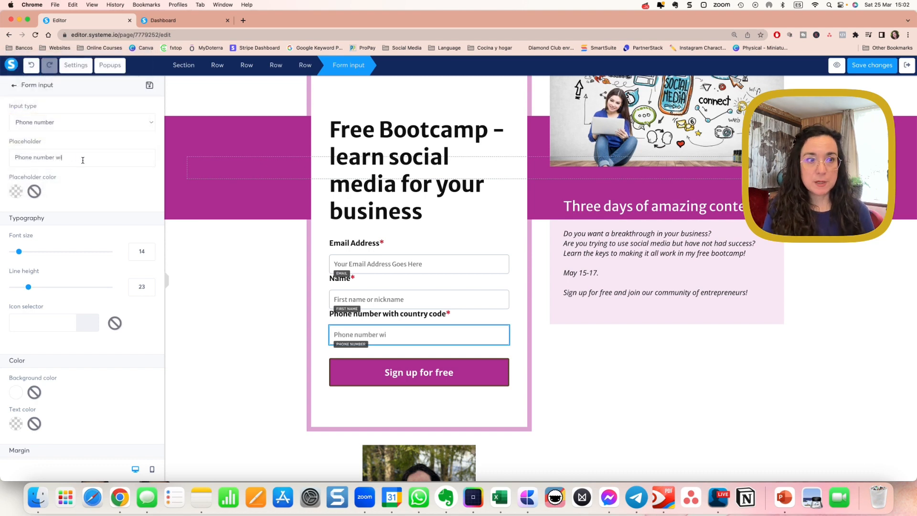
pyautogui.write('th country cou')
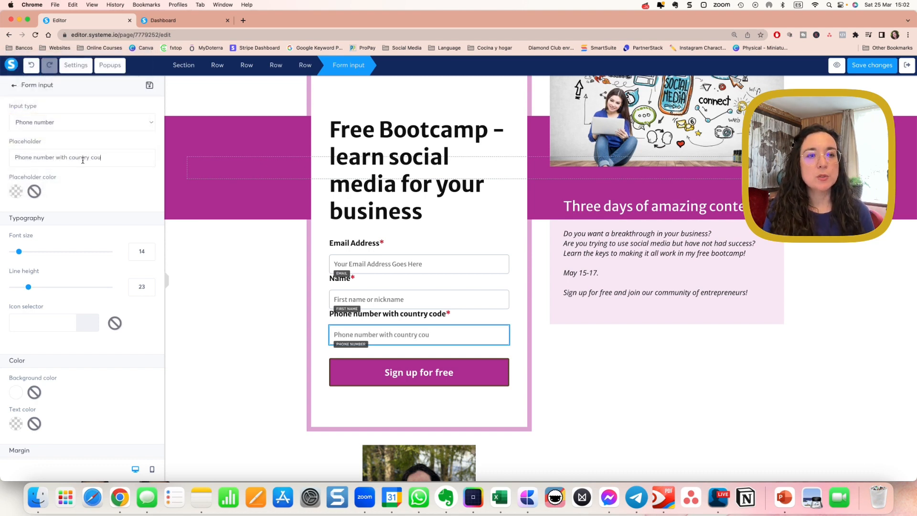
pyautogui.press('BackSpace')
pyautogui.write('de')
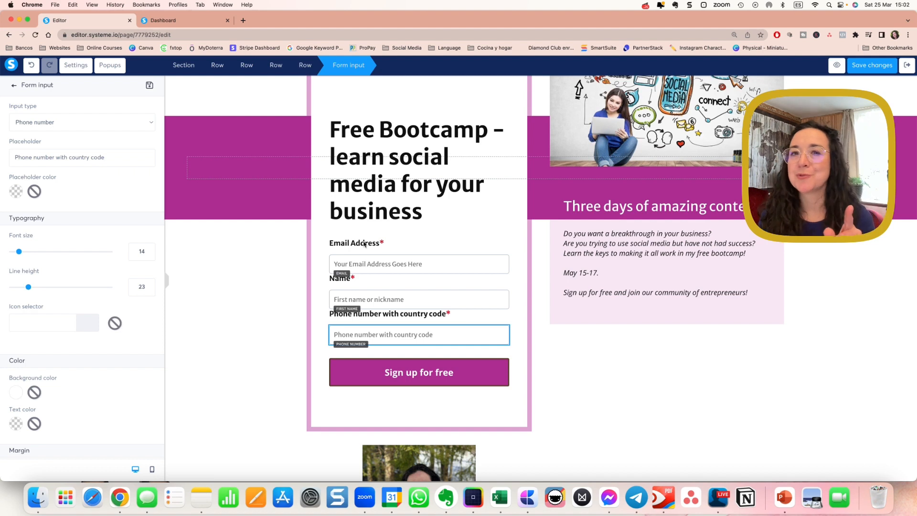
pyautogui.click(523, 322)
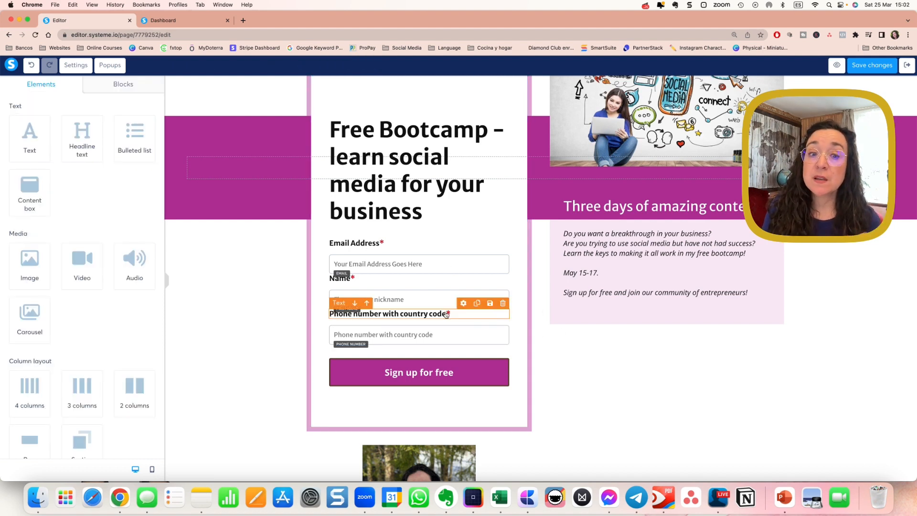
pyautogui.click(436, 334)
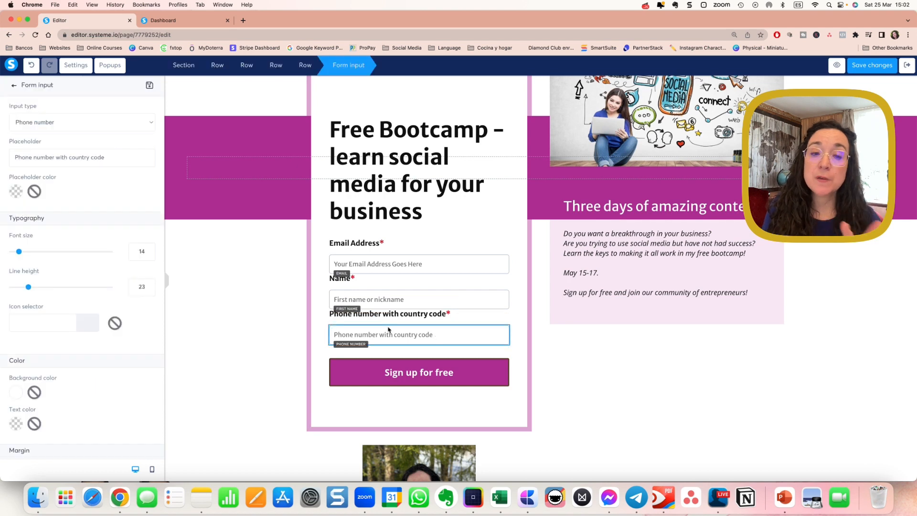
# View the available input types for the signup form's phone number field, keeping Phone number
pyautogui.click(148, 123)
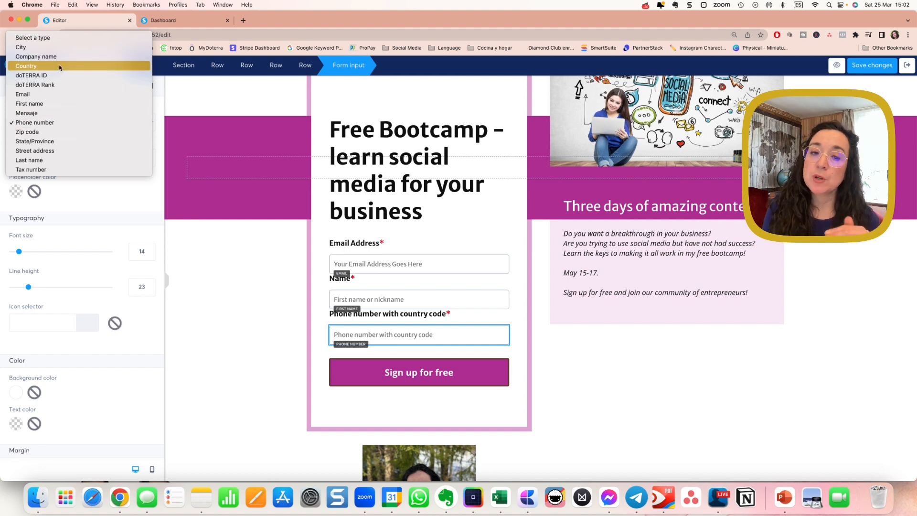
pyautogui.click(365, 369)
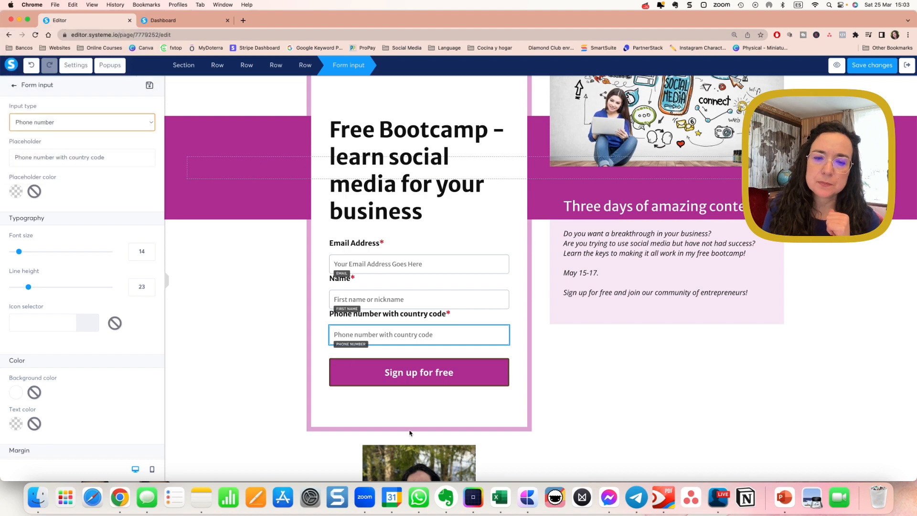
pyautogui.click(369, 375)
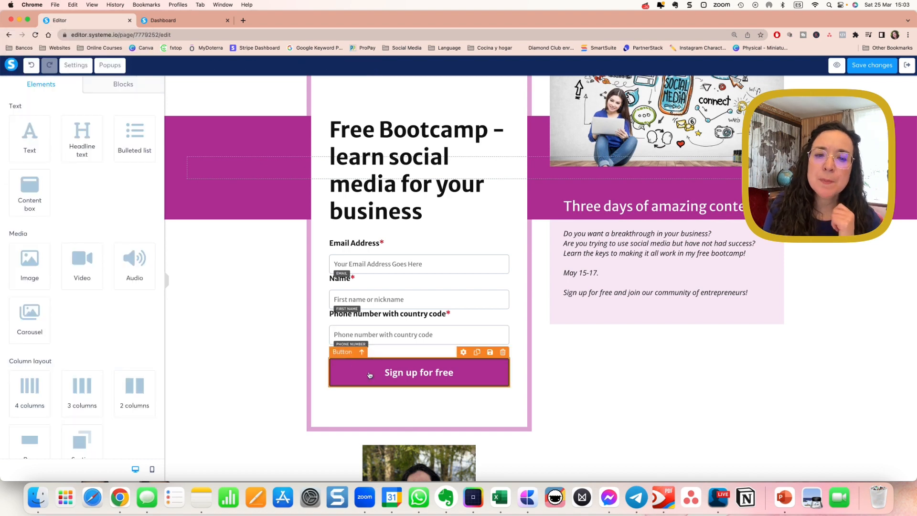
# Review the "Sign up for free" button's click action and redirect options, keeping Send form and To the next step
pyautogui.click(410, 375)
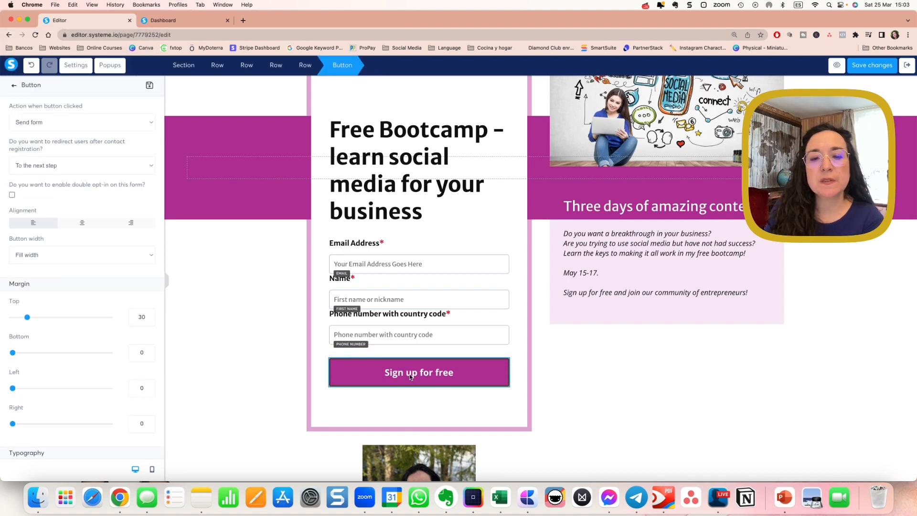
pyautogui.click(88, 124)
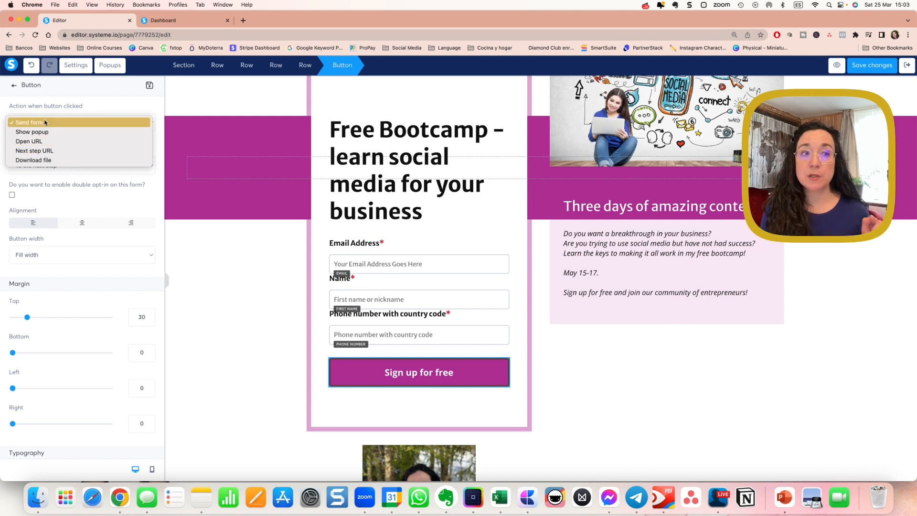
pyautogui.click(132, 115)
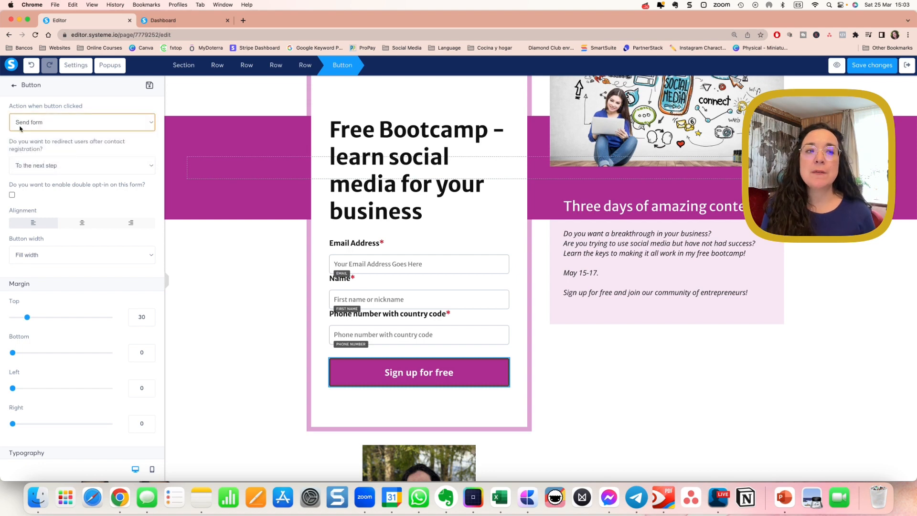
pyautogui.click(34, 170)
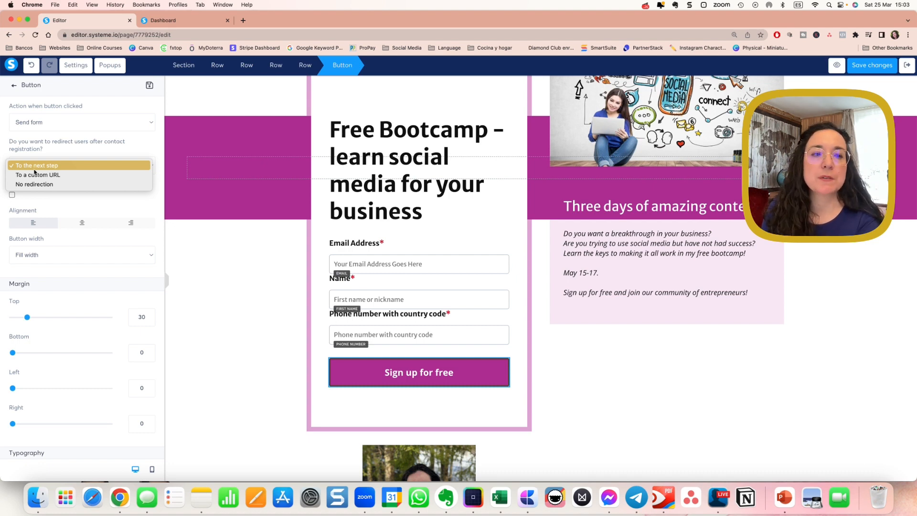
pyautogui.click(34, 170)
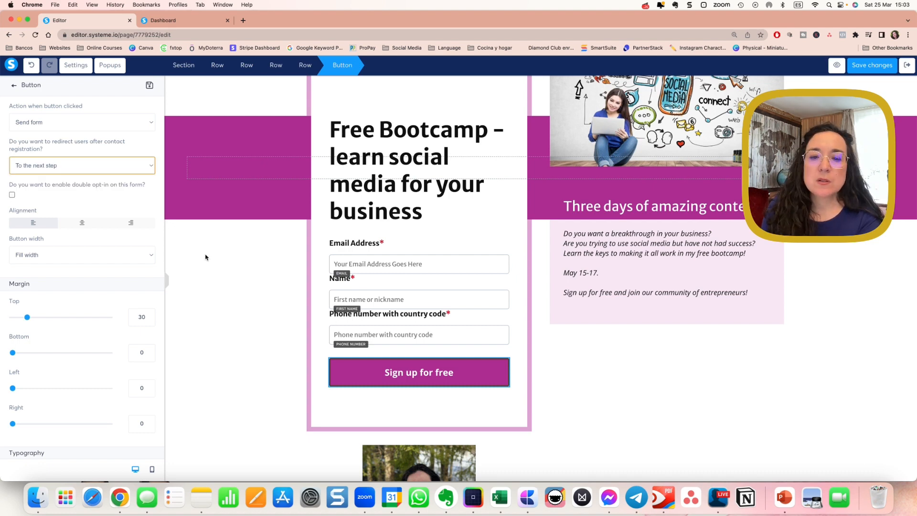
# Examine the background colour setting of the row containing "Three days of amazing content"
pyautogui.click(660, 348)
pyautogui.scroll(3, 659, 348)
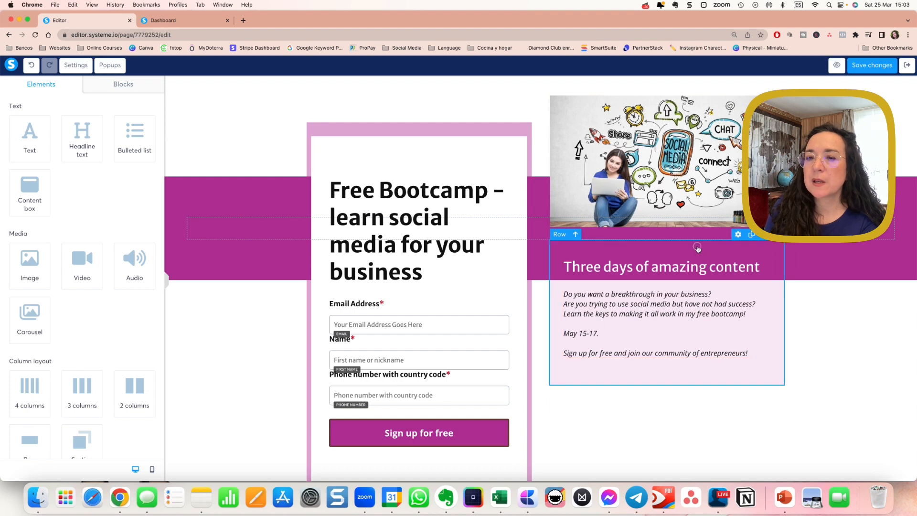
pyautogui.click(698, 248)
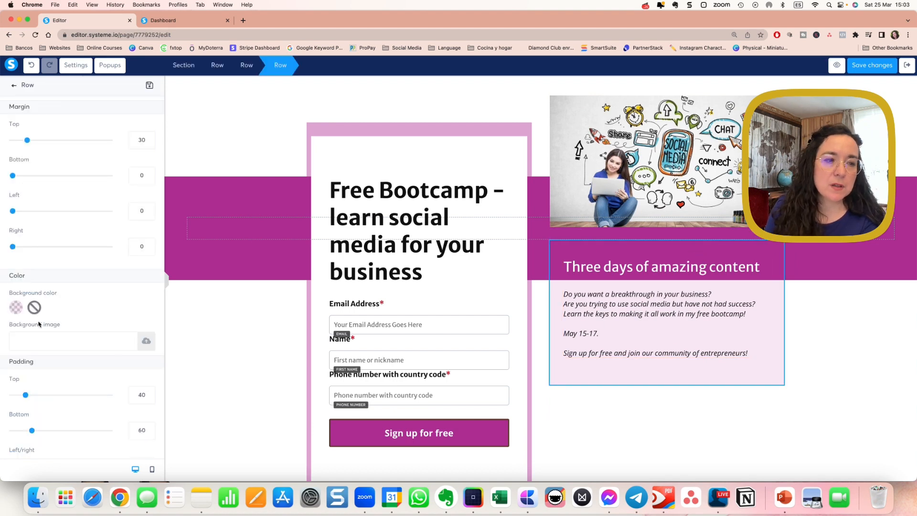
pyautogui.click(16, 307)
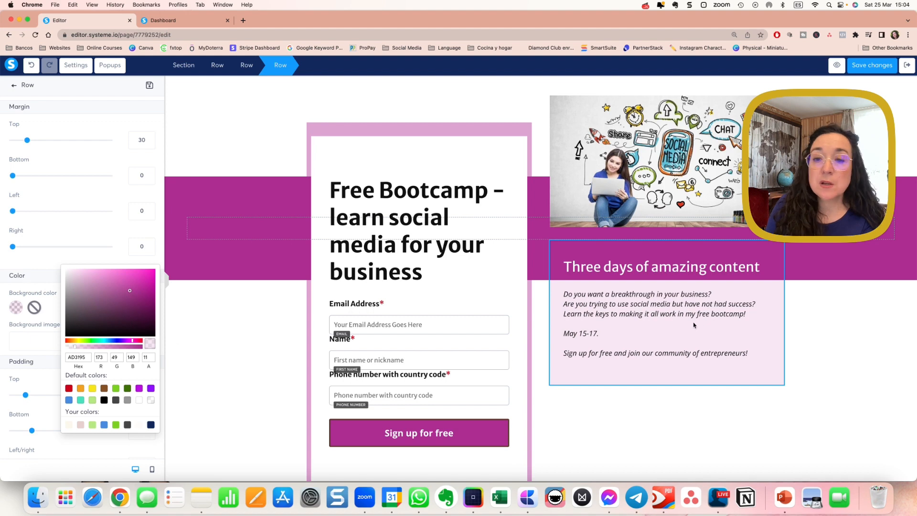
pyautogui.click(728, 322)
pyautogui.click(772, 298)
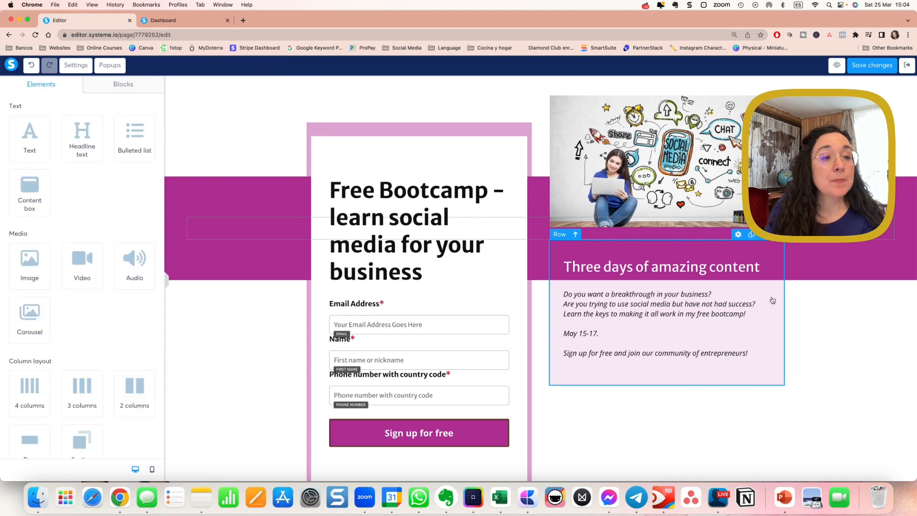
# Check the "Three days of amazing content" row in mobile view, and set its desktop top margin to 141
pyautogui.click(771, 246)
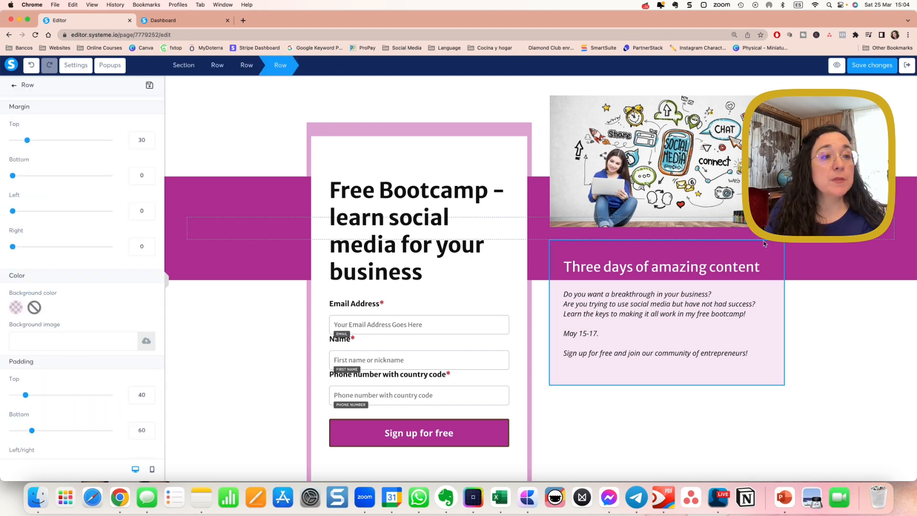
pyautogui.moveTo(27, 140)
pyautogui.mouseDown()
pyautogui.moveTo(74, 143)
pyautogui.moveTo(25, 144)
pyautogui.mouseUp()
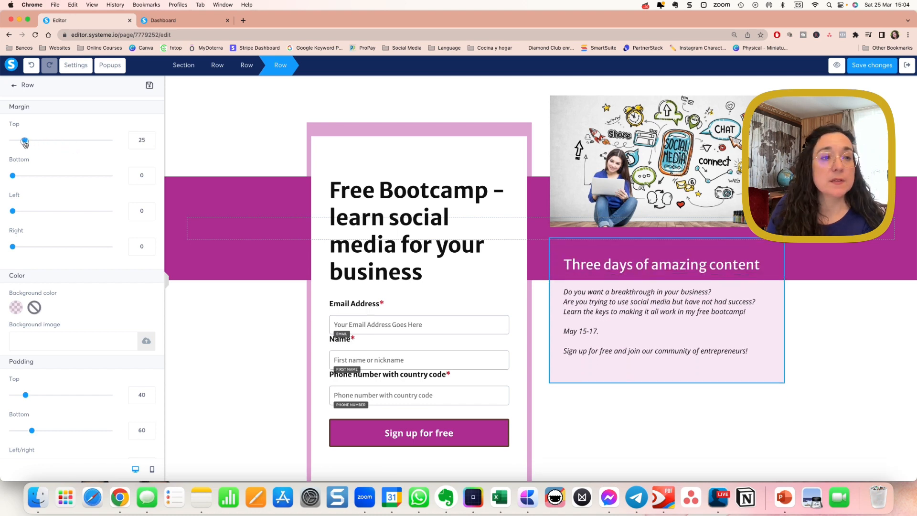
pyautogui.click(151, 470)
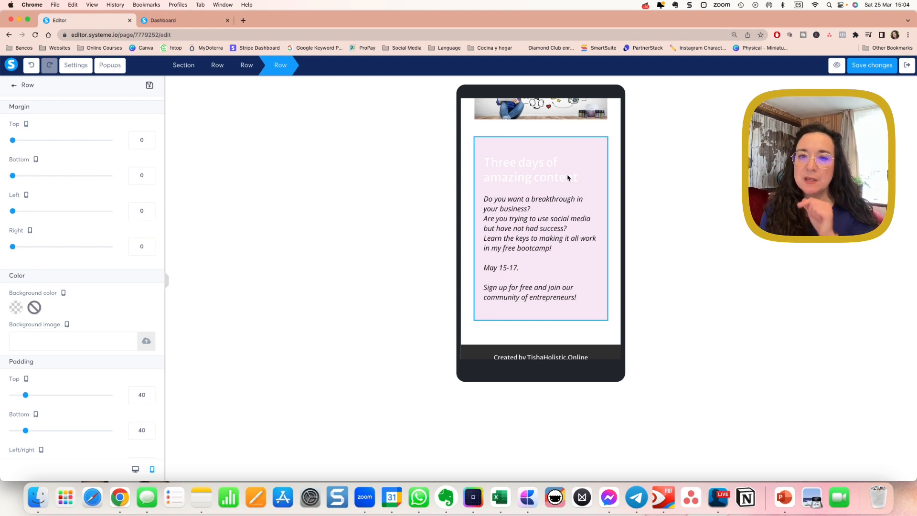
pyautogui.click(135, 469)
pyautogui.scroll(3, 624, 236)
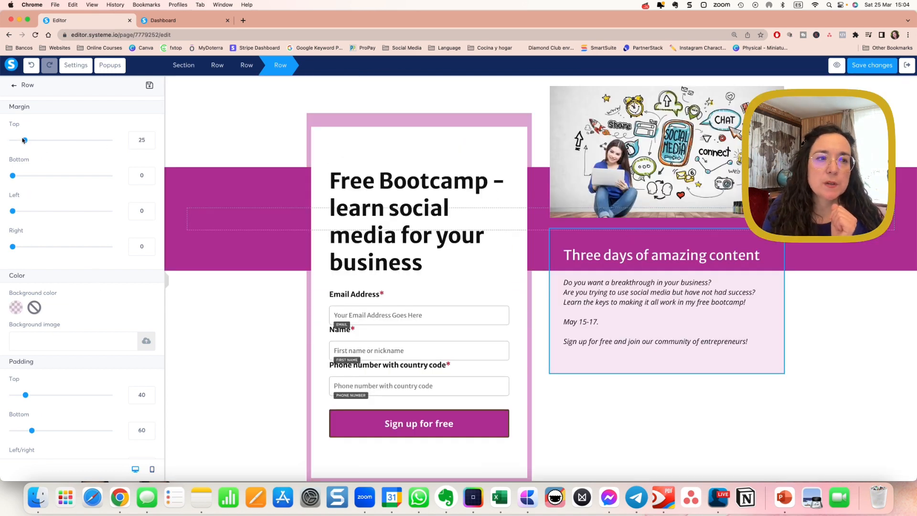
pyautogui.moveTo(24, 140); pyautogui.dragTo(79, 140)
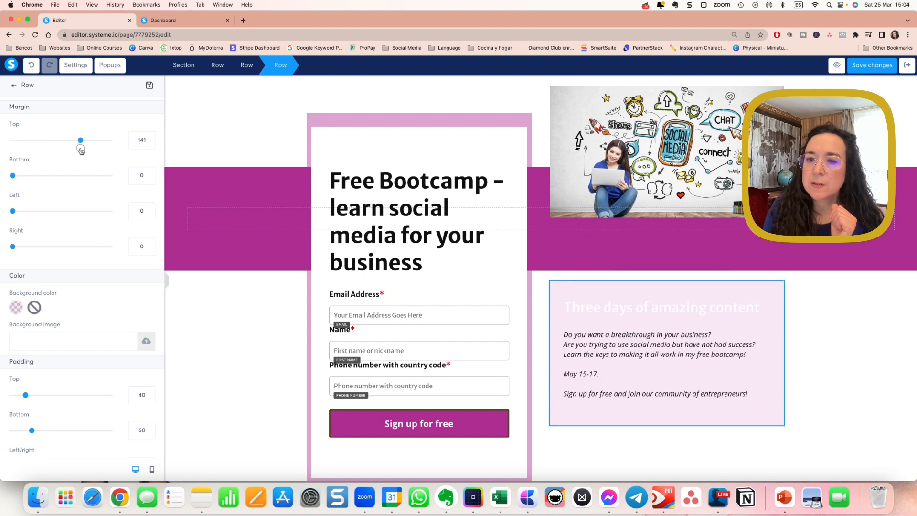
# Change the text colour of the "Three days of amazing content" heading to the default purple, BD10E0
pyautogui.click(568, 305)
pyautogui.moveTo(565, 305); pyautogui.dragTo(762, 307)
pyautogui.click(620, 291)
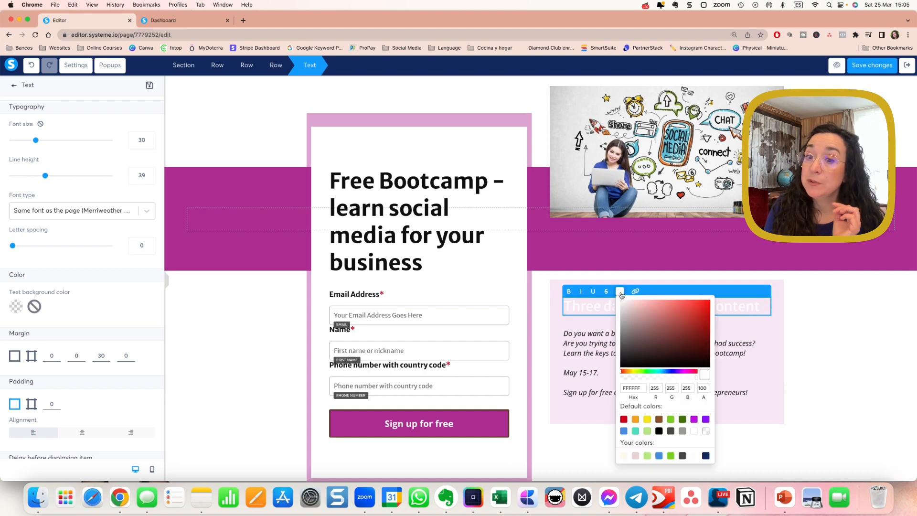
pyautogui.click(696, 420)
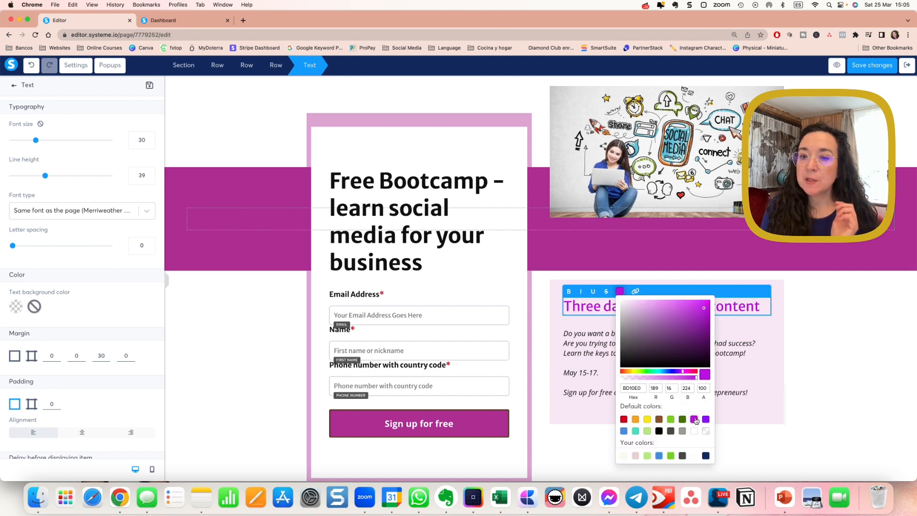
pyautogui.click(882, 348)
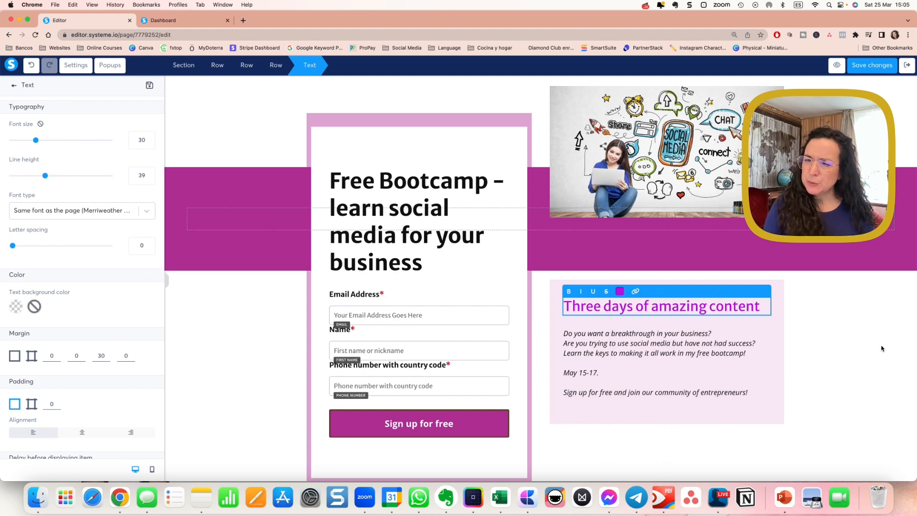
# Copy the hex code AD3195 from the background colour of the full-width magenta section
pyautogui.click(681, 251)
pyautogui.click(832, 243)
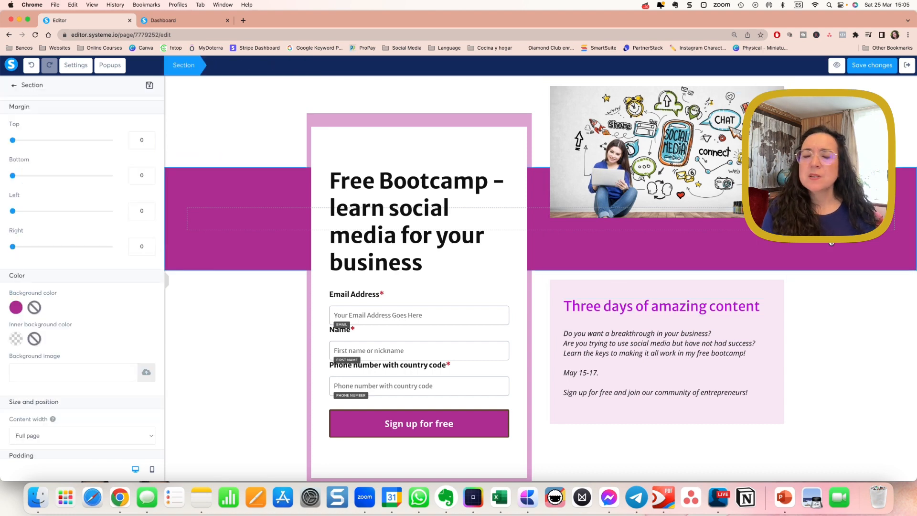
pyautogui.click(14, 309)
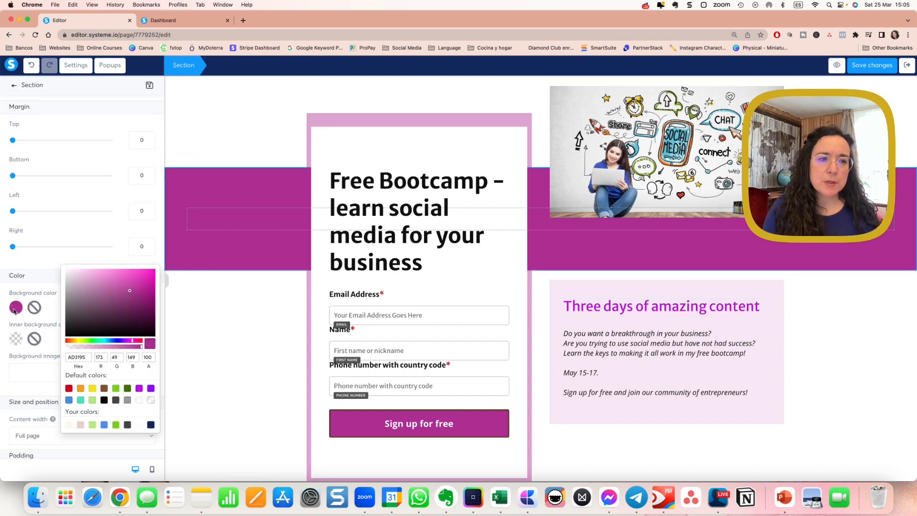
pyautogui.doubleClick(77, 356)
pyautogui.press('super+c')
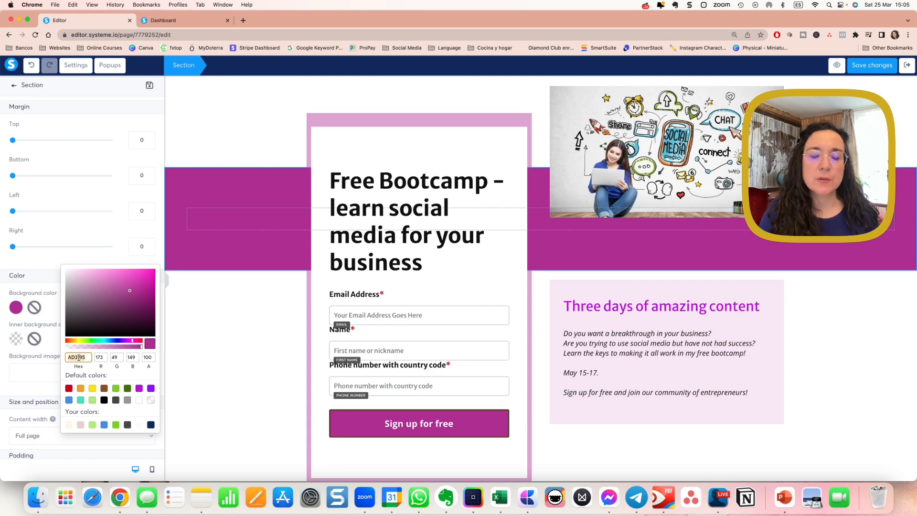
# Set the text colour of the "Three days of amazing content" heading to the copied hex code AD3195
pyautogui.click(647, 315)
pyautogui.click(639, 310)
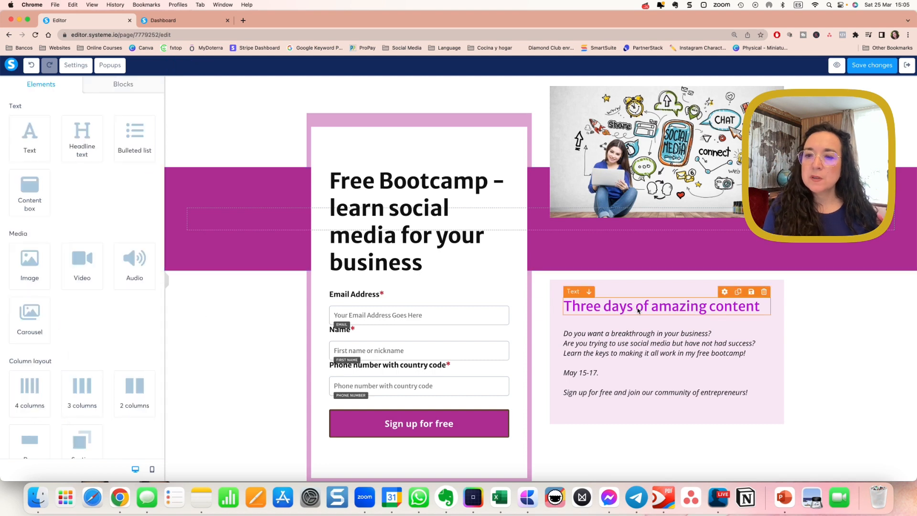
pyautogui.tripleClick(567, 309)
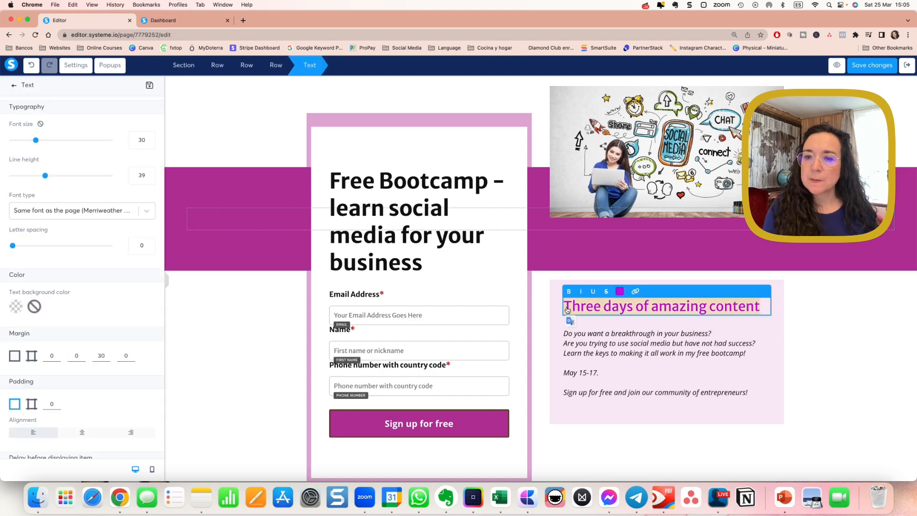
pyautogui.click(620, 292)
pyautogui.doubleClick(632, 388)
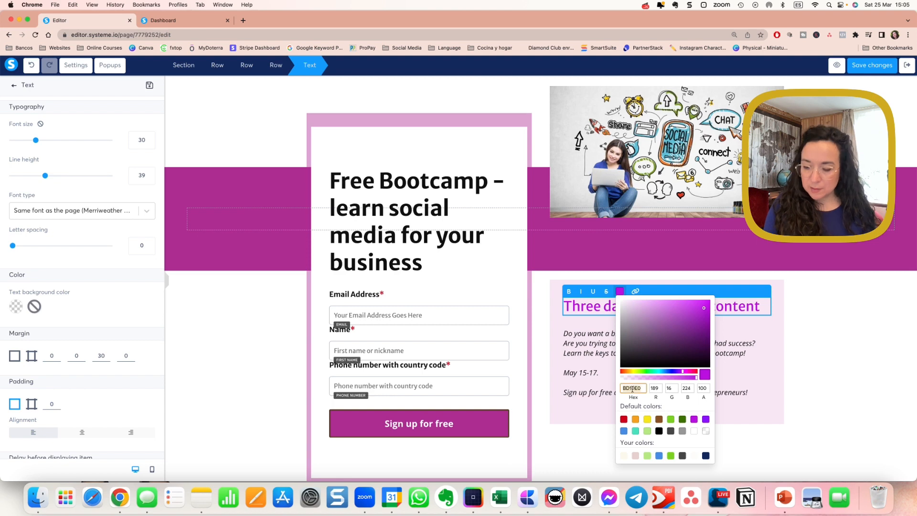
pyautogui.press('BackSpace')
pyautogui.press('super+v')
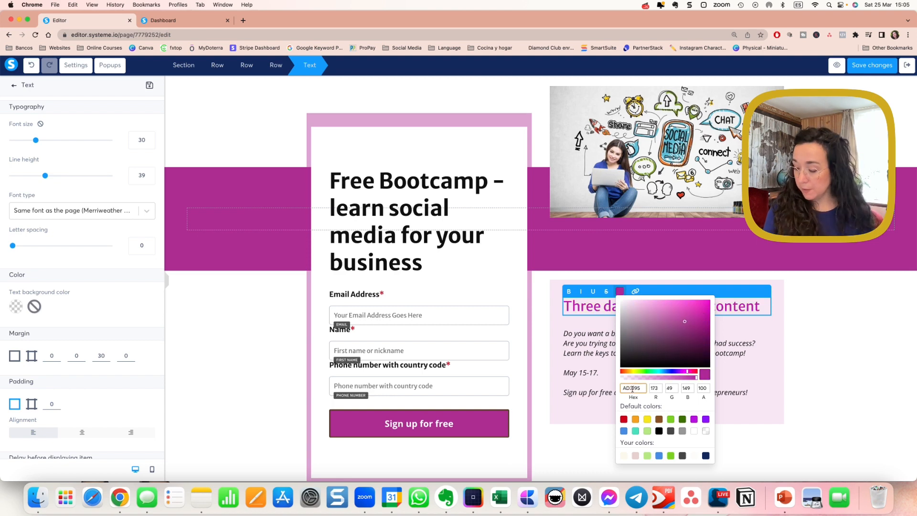
pyautogui.click(790, 376)
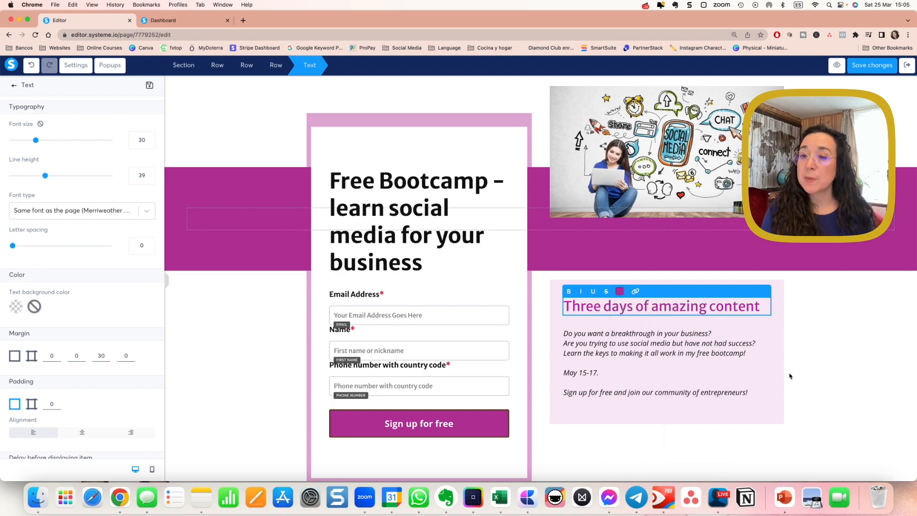
pyautogui.click(847, 319)
pyautogui.scroll(-1, 847, 319)
pyautogui.scroll(-5, 847, 320)
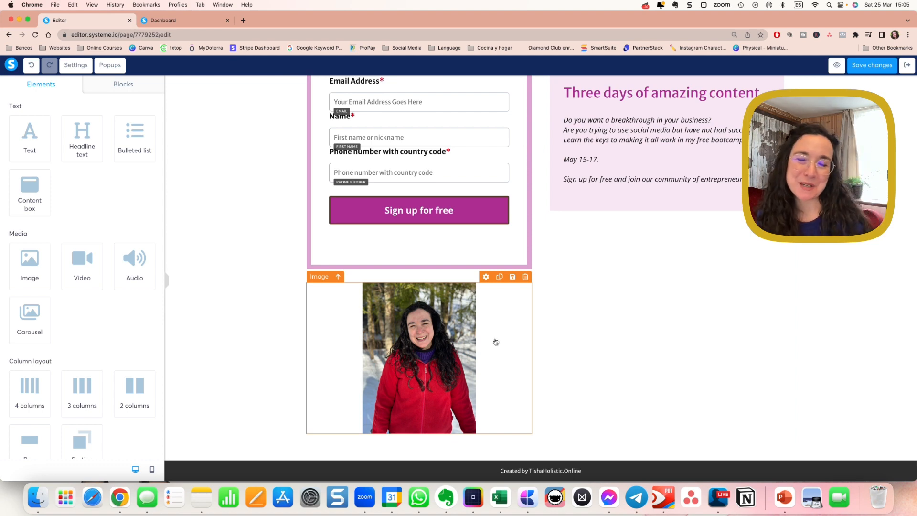
pyautogui.click(769, 256)
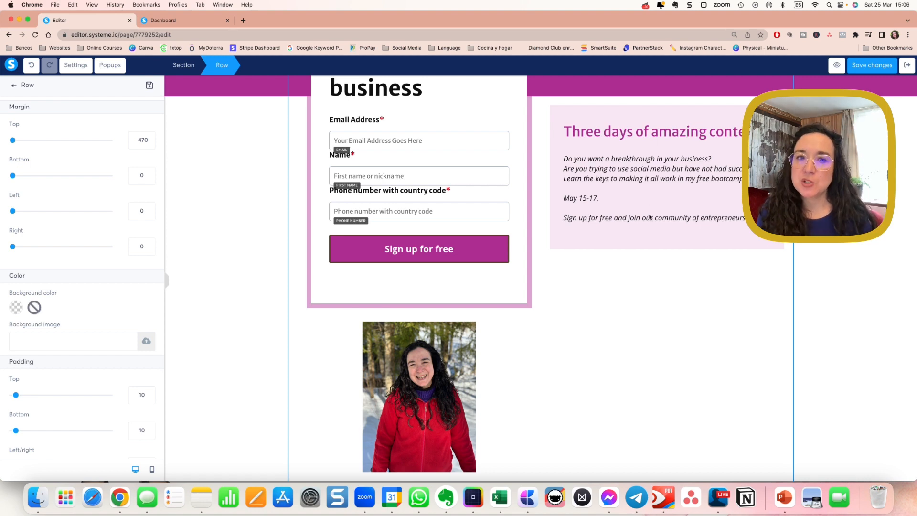
pyautogui.click(592, 315)
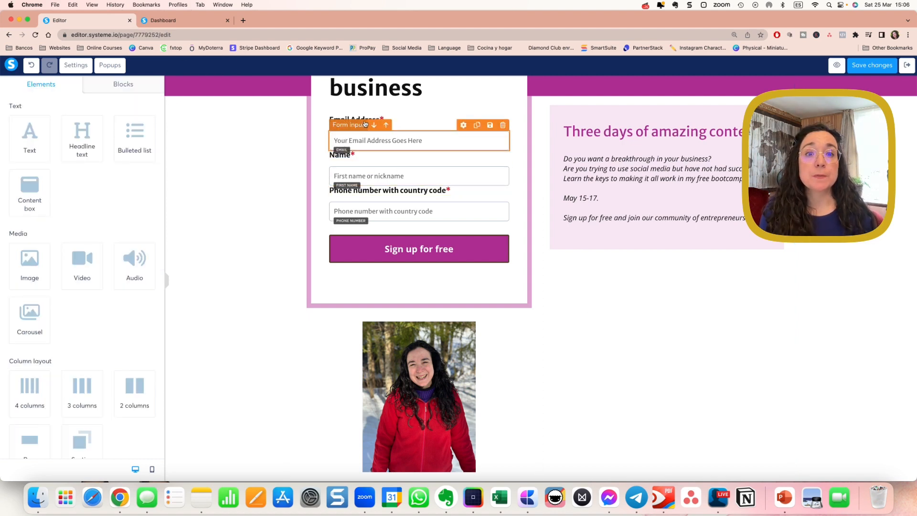
# Set the top margin of the Name label in the signup form to 10
pyautogui.click(408, 121)
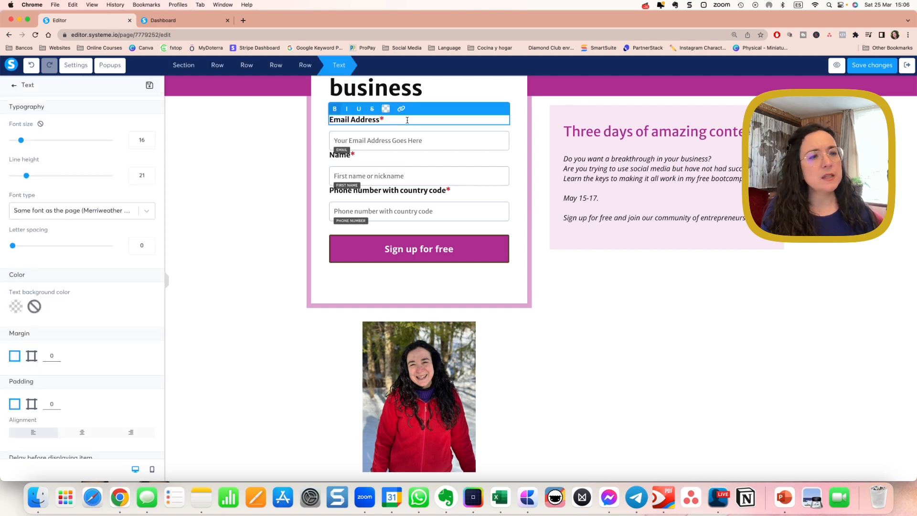
pyautogui.click(513, 247)
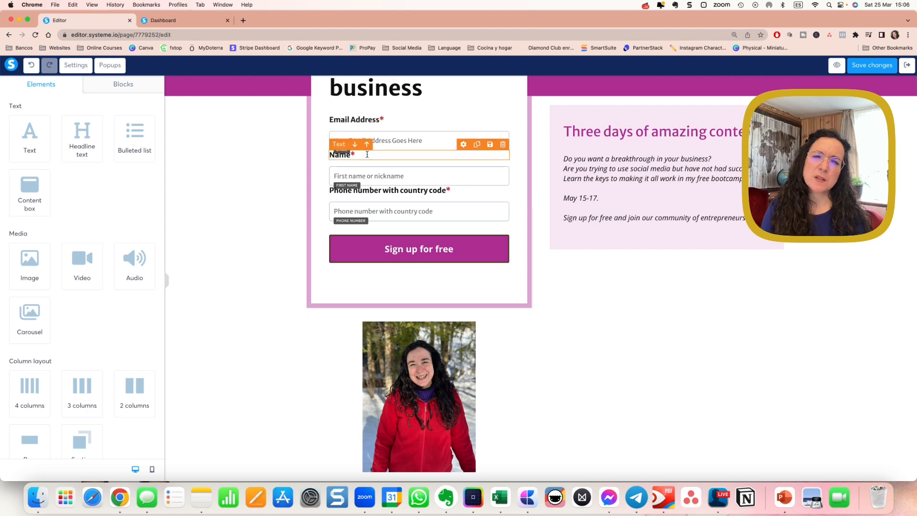
pyautogui.click(473, 155)
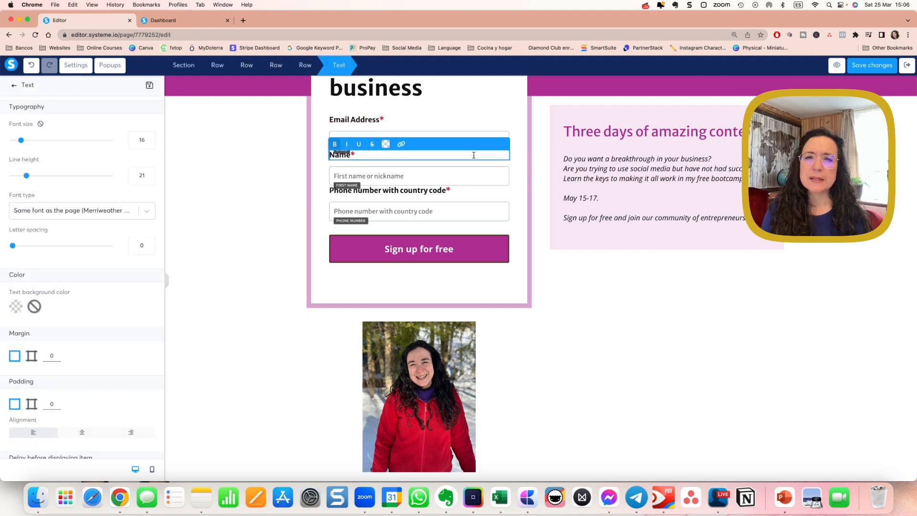
pyautogui.click(29, 355)
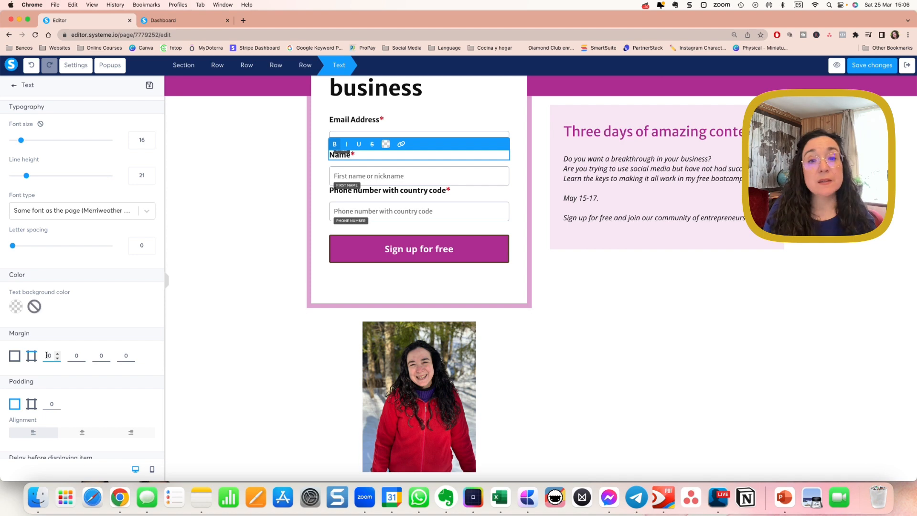
pyautogui.write('1')
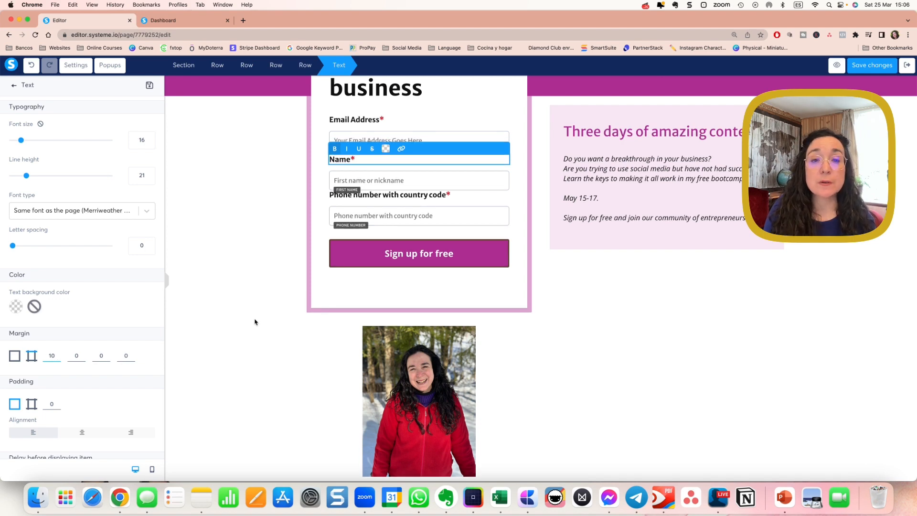
# Set the top margin of the "Phone number with country code" label to 10
pyautogui.click(393, 198)
pyautogui.click(392, 199)
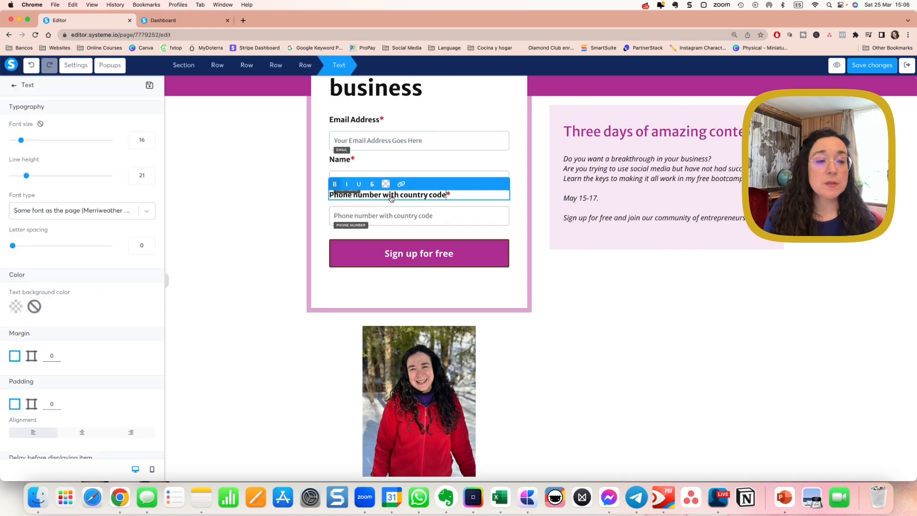
pyautogui.click(35, 355)
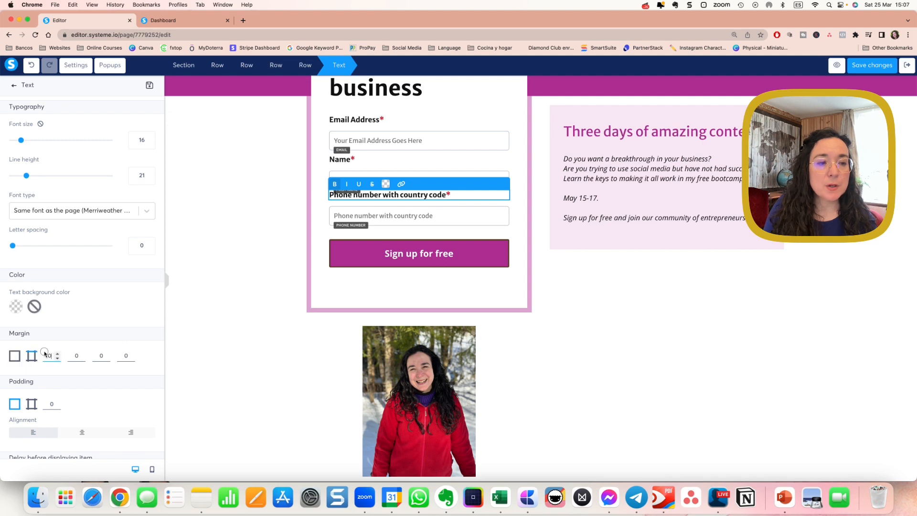
pyautogui.click(46, 358)
pyautogui.write('1')
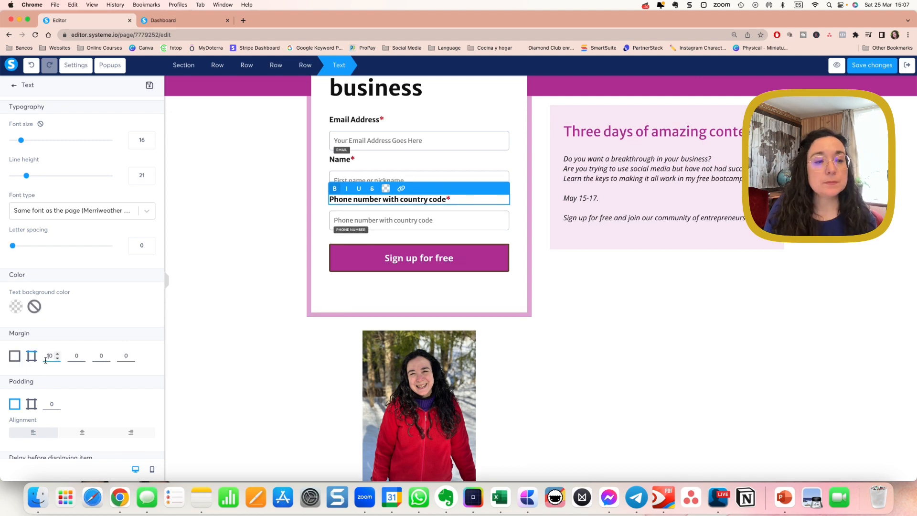
pyautogui.click(261, 338)
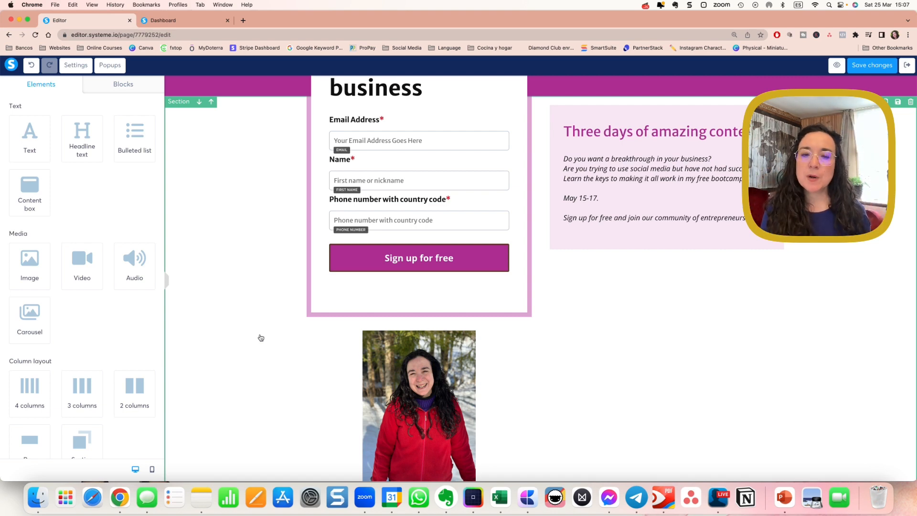
# Review the whole squeeze page in mobile view from the logo to the footer, and return to desktop view
pyautogui.click(152, 470)
pyautogui.scroll(7, 589, 208)
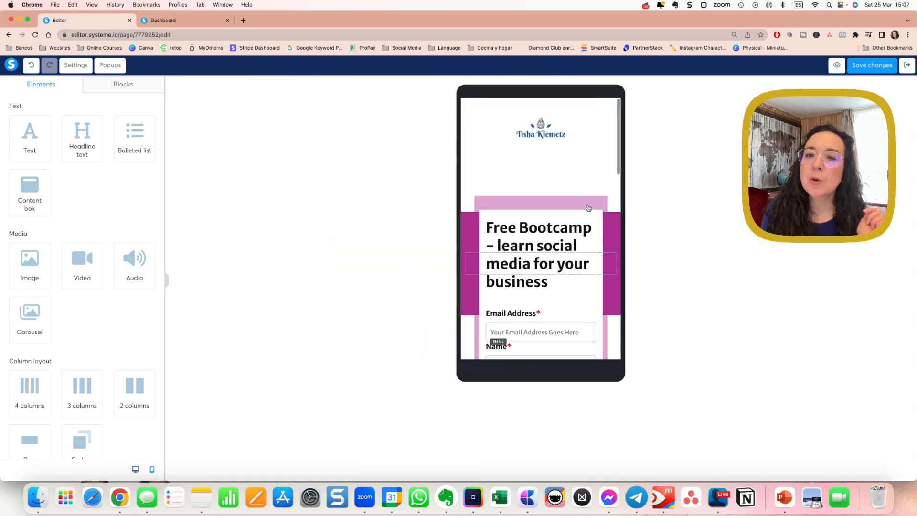
pyautogui.scroll(-2, 589, 208)
pyautogui.scroll(-10, 588, 208)
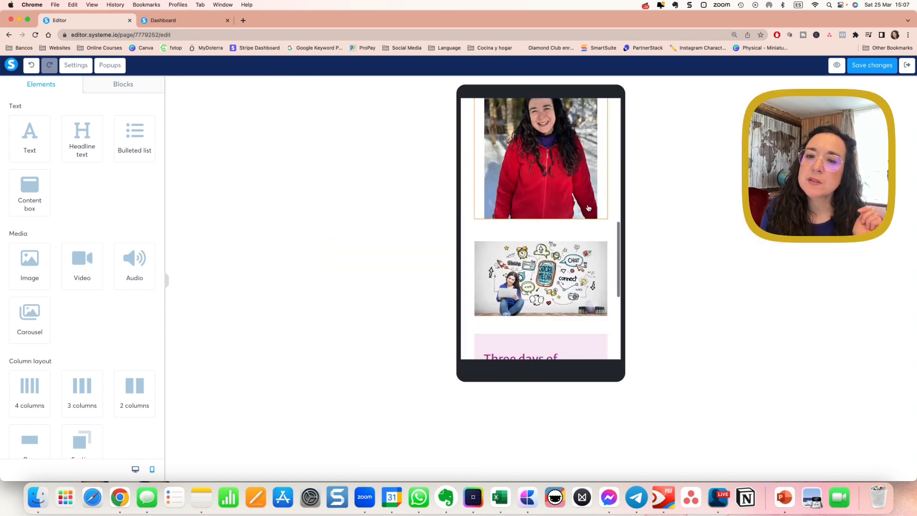
pyautogui.scroll(-3, 588, 209)
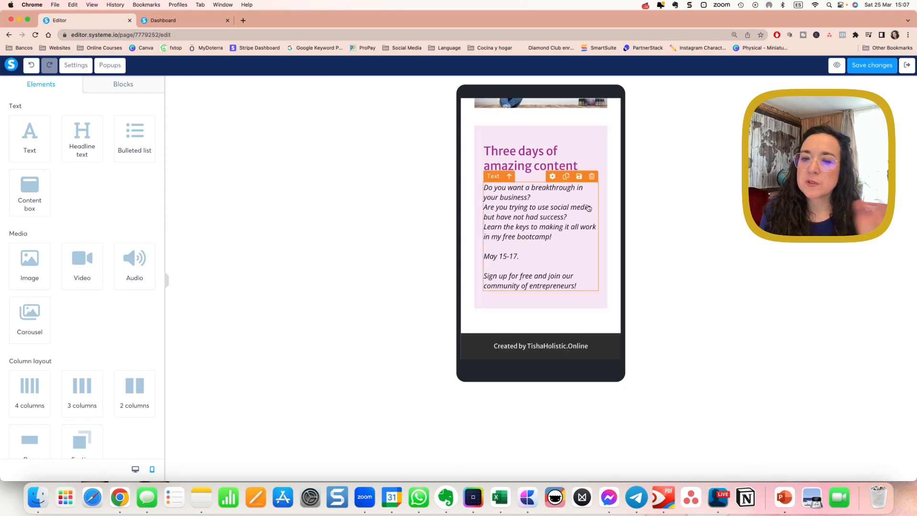
pyautogui.click(135, 471)
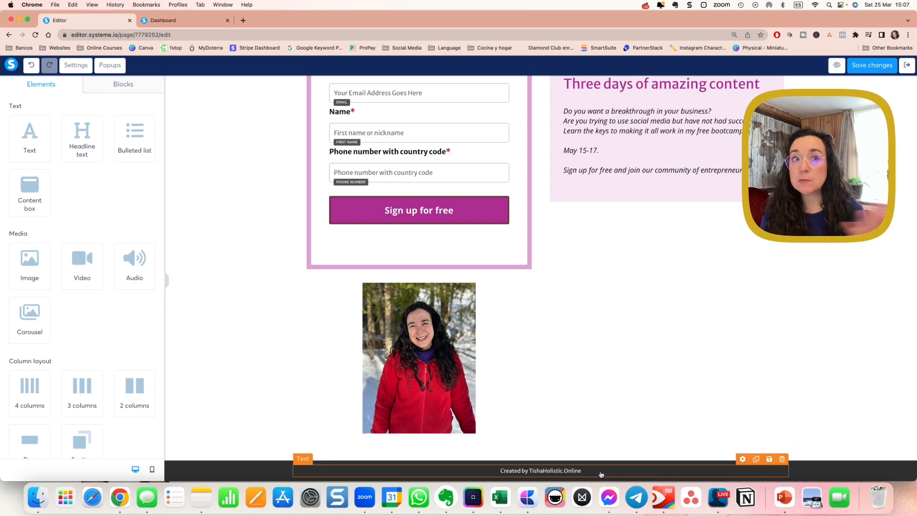
# Inspect the link options for the website name in the footer's "Created by" text without changing them
pyautogui.click(571, 470)
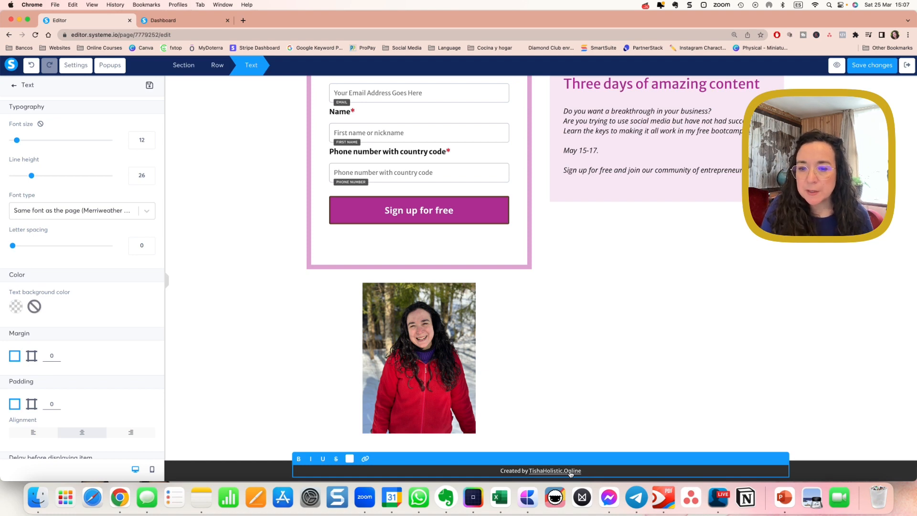
pyautogui.moveTo(583, 471); pyautogui.dragTo(528, 471)
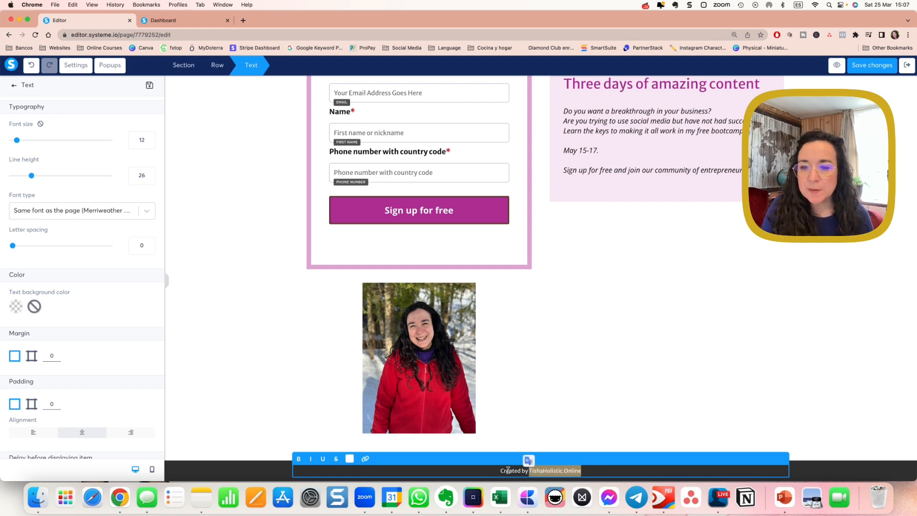
pyautogui.click(364, 459)
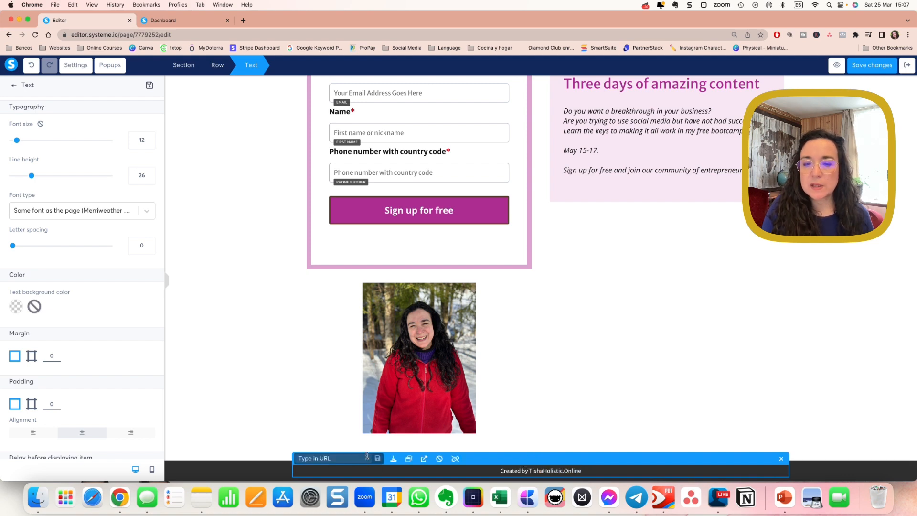
pyautogui.click(591, 389)
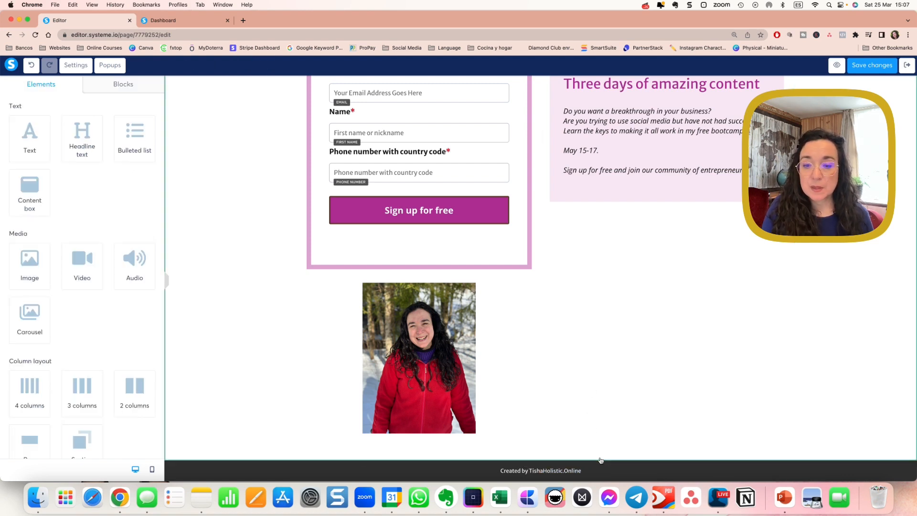
pyautogui.doubleClick(559, 473)
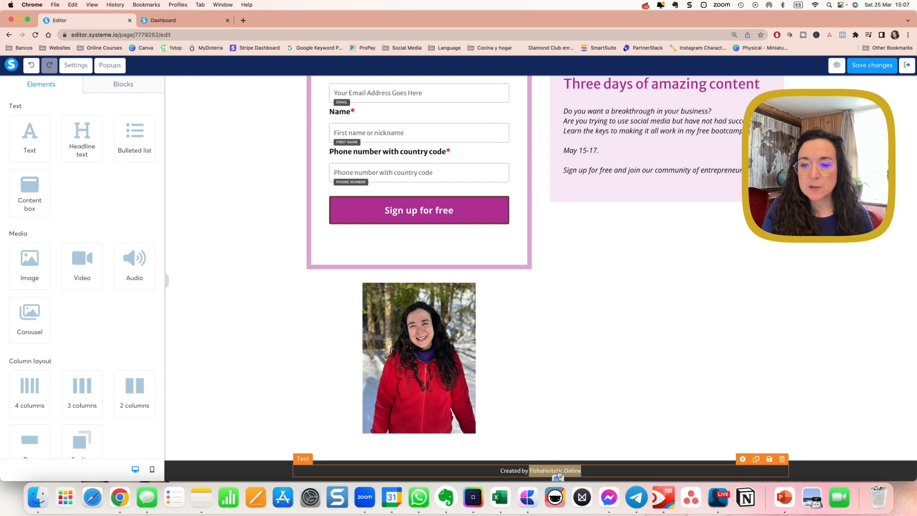
pyautogui.doubleClick(587, 473)
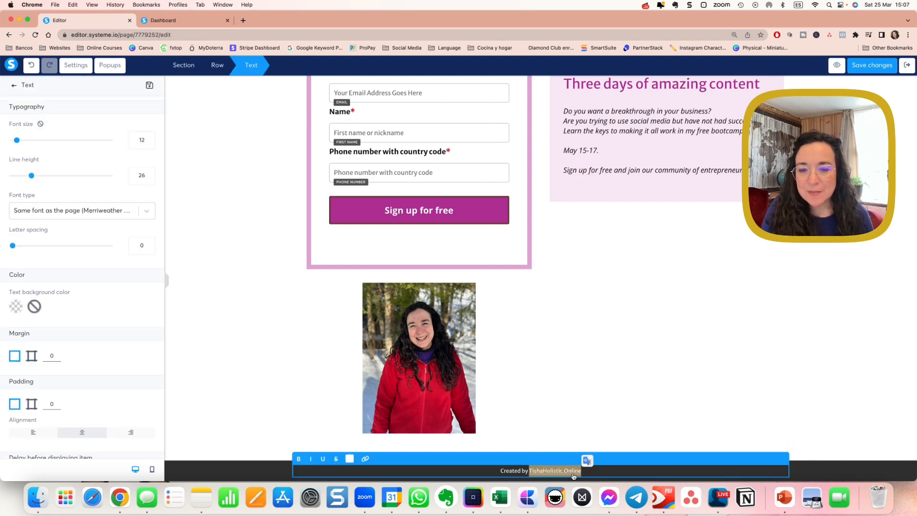
pyautogui.click(580, 423)
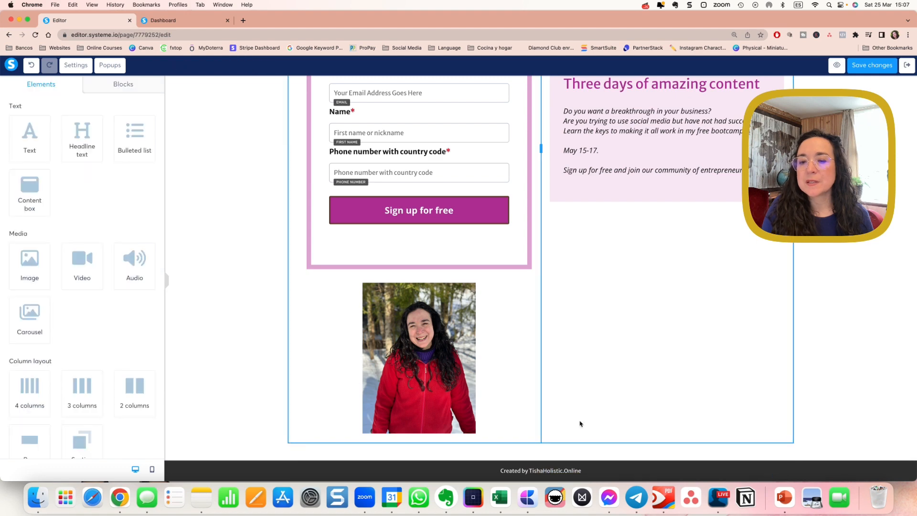
# Save the squeeze page and exit the editor, and delete the Intro step from the Bootcamp signup funnel
pyautogui.click(871, 66)
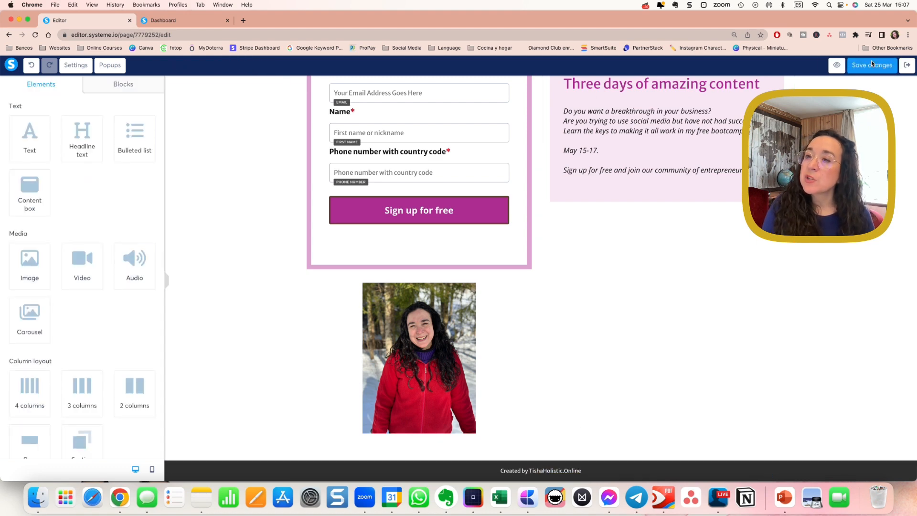
pyautogui.click(908, 66)
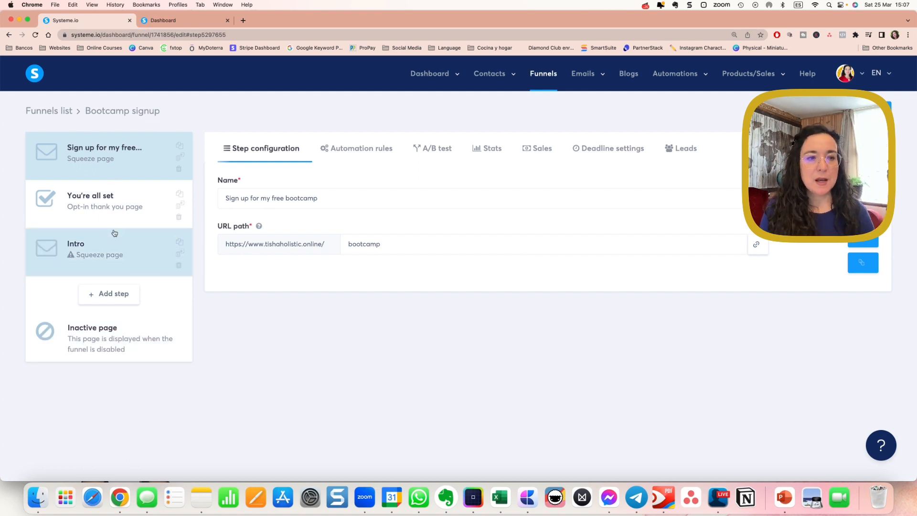
pyautogui.click(178, 266)
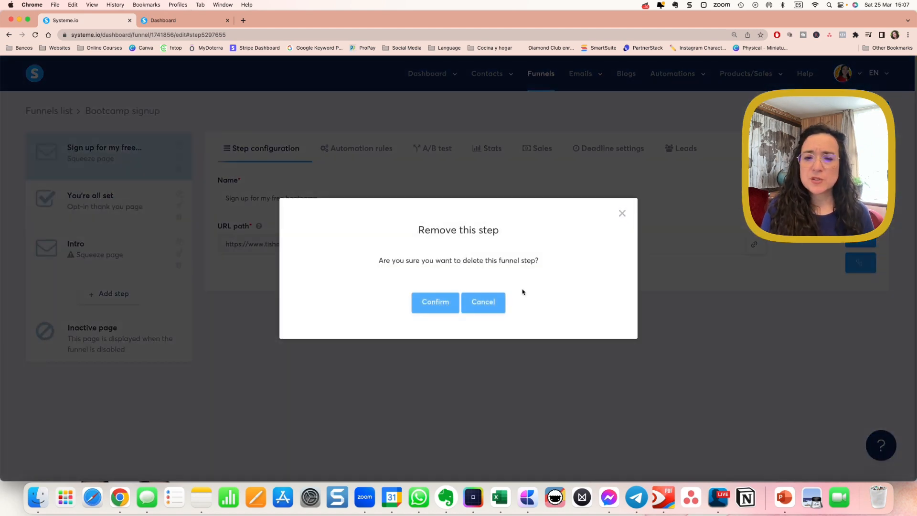
pyautogui.click(443, 303)
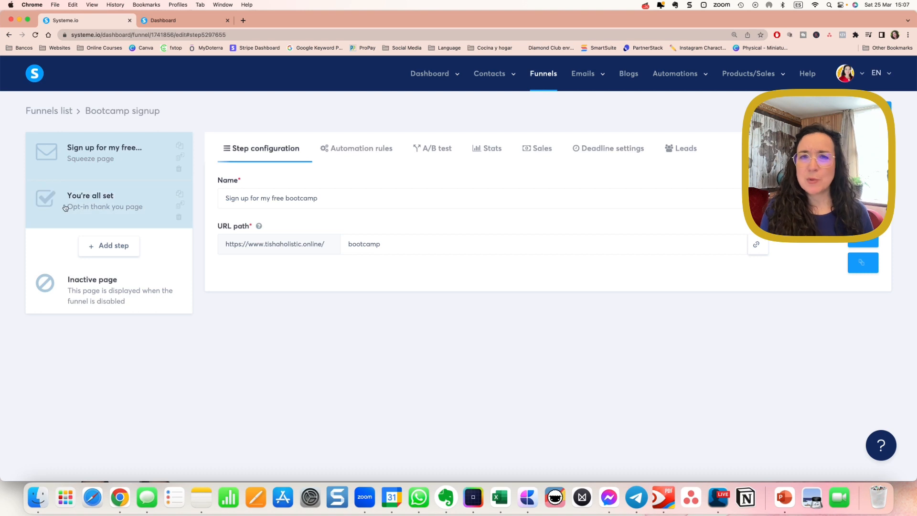
# Open the "You're all set" opt-in thank you page for editing and review its text and social media buttons
pyautogui.click(107, 204)
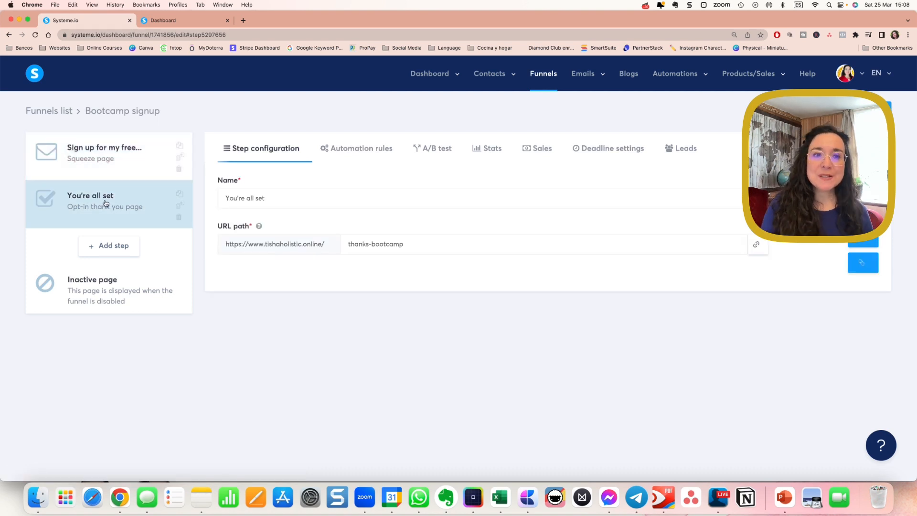
pyautogui.click(870, 245)
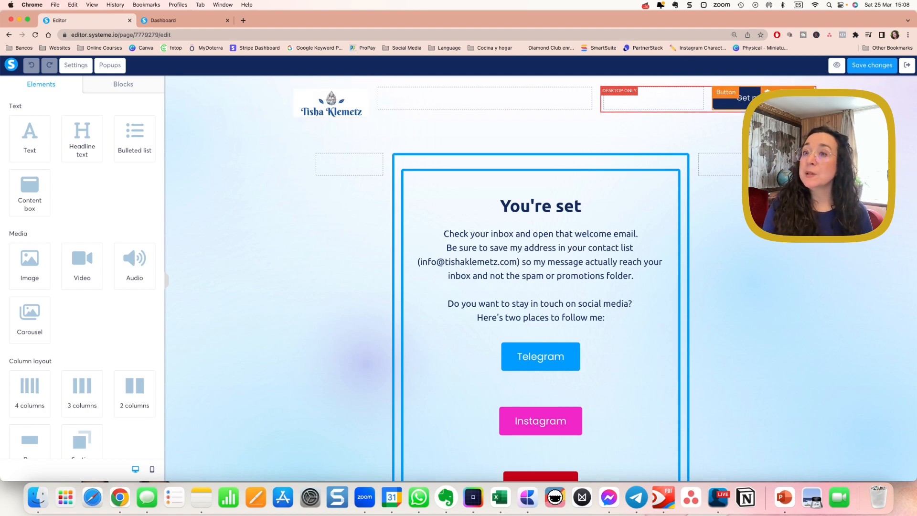
pyautogui.click(808, 244)
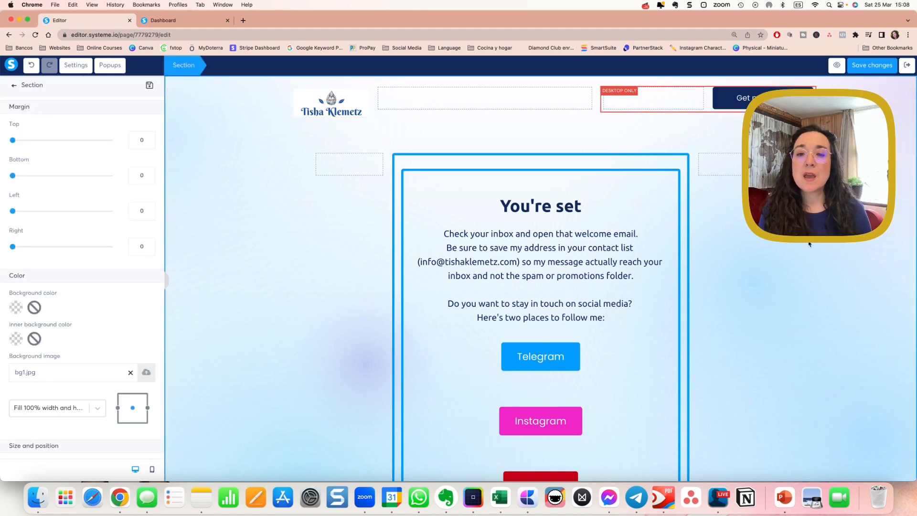
pyautogui.click(667, 279)
pyautogui.scroll(-3, 667, 281)
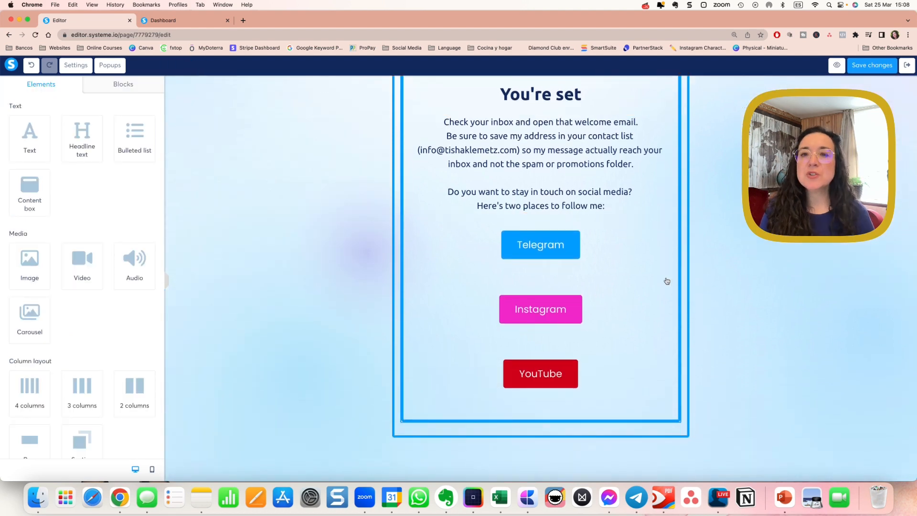
pyautogui.scroll(3, 667, 280)
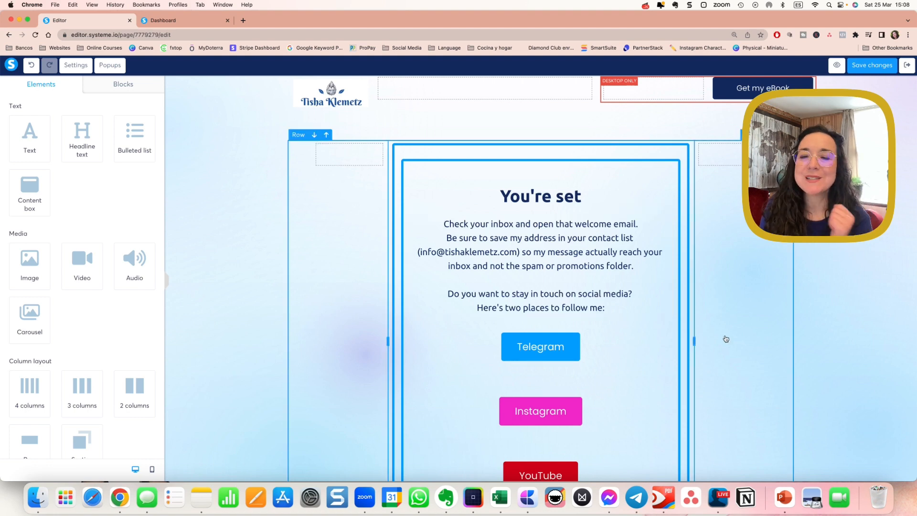
pyautogui.click(758, 345)
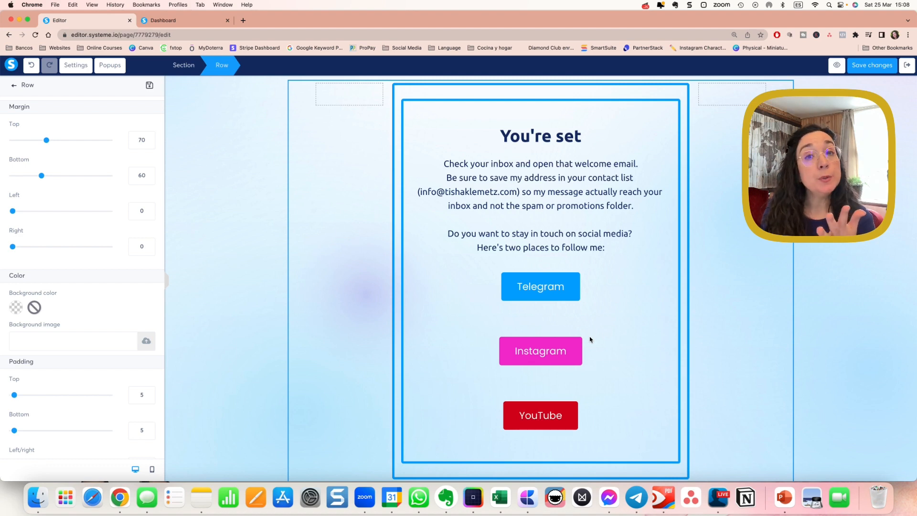
# Inspect the Telegram button's action and link address, keeping the action as Open URL
pyautogui.click(548, 290)
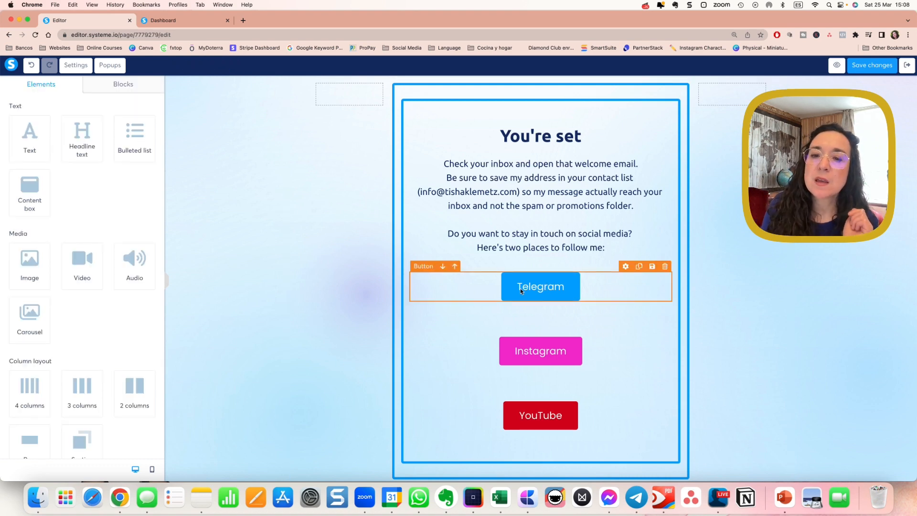
pyautogui.click(537, 283)
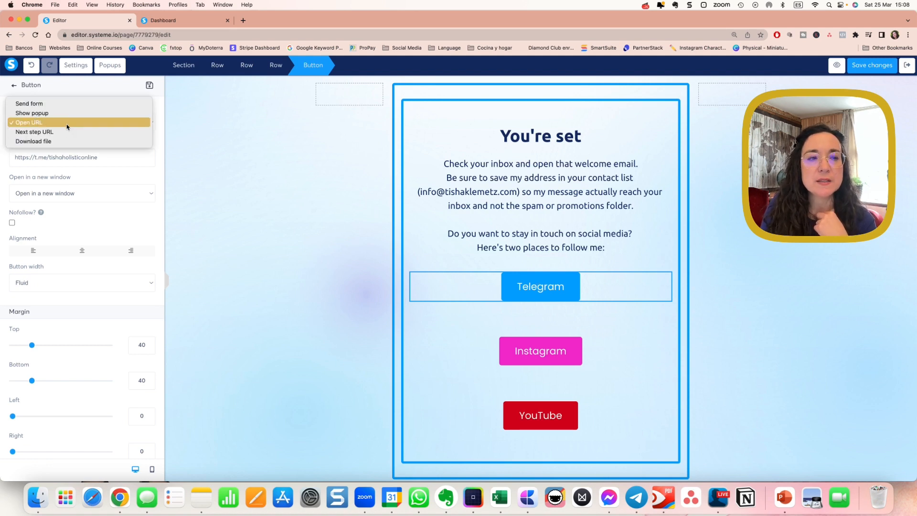
pyautogui.click(66, 122)
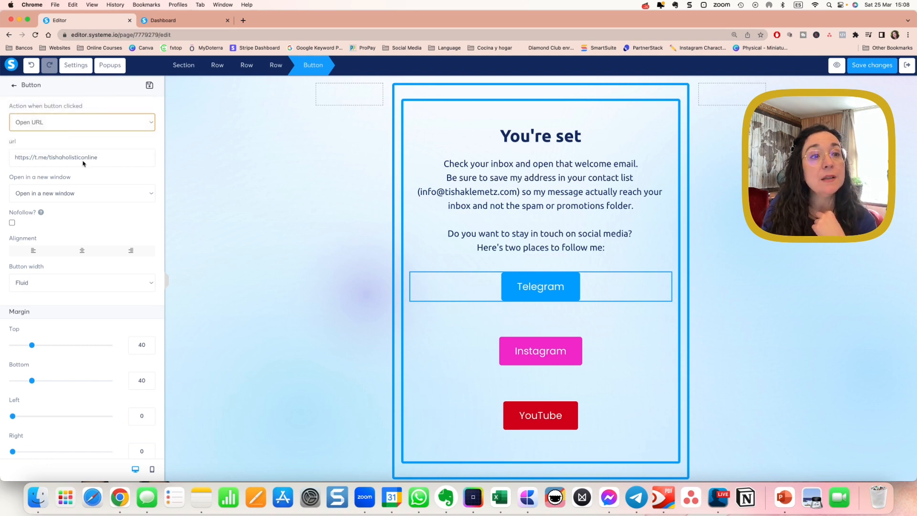
pyautogui.moveTo(101, 159); pyautogui.dragTo(1, 159)
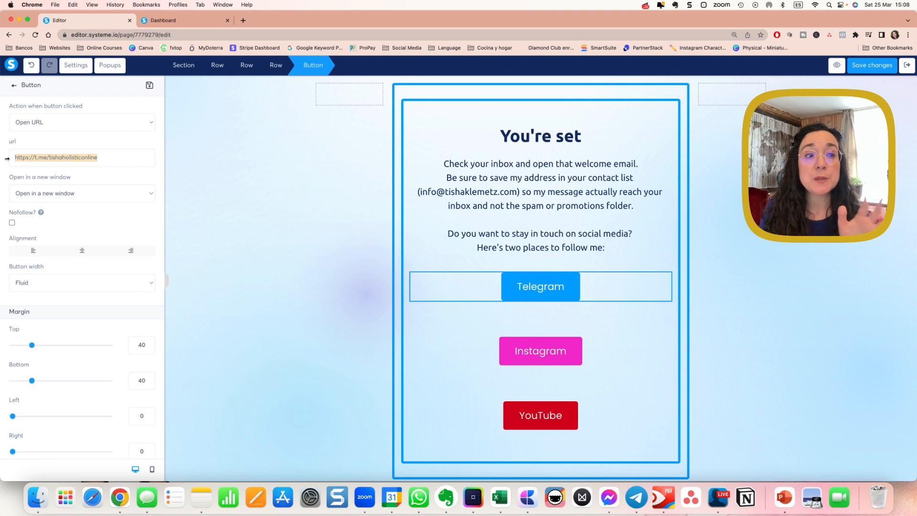
# Change the Telegram button's text to Facebook
pyautogui.click(88, 215)
pyautogui.scroll(-1, 88, 215)
pyautogui.scroll(-10, 87, 215)
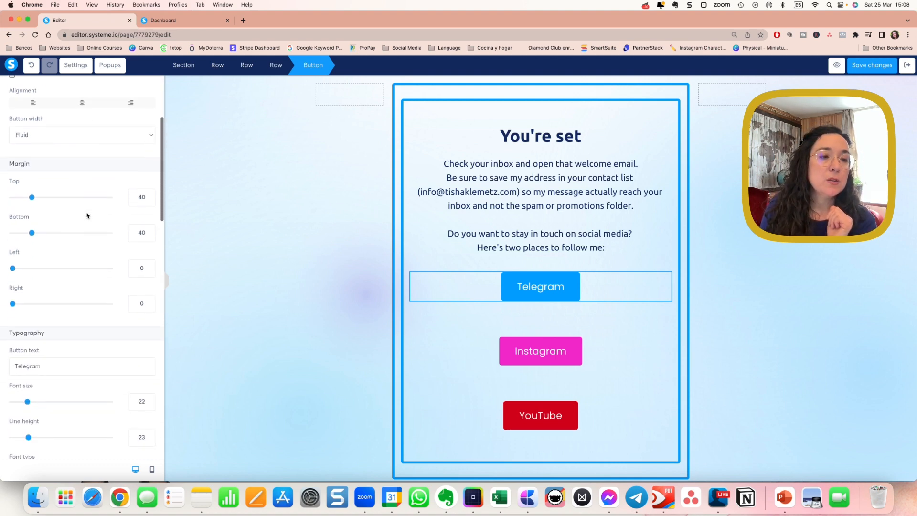
pyautogui.scroll(-1, 87, 215)
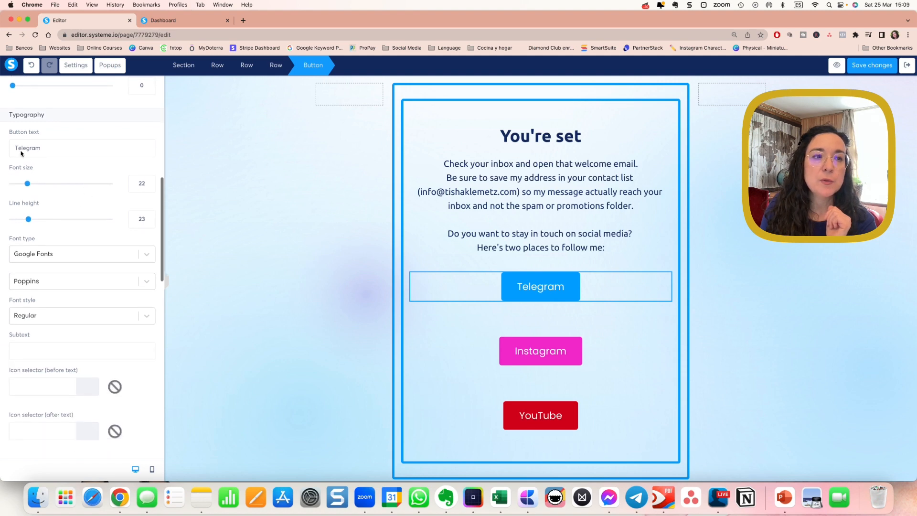
pyautogui.doubleClick(21, 148)
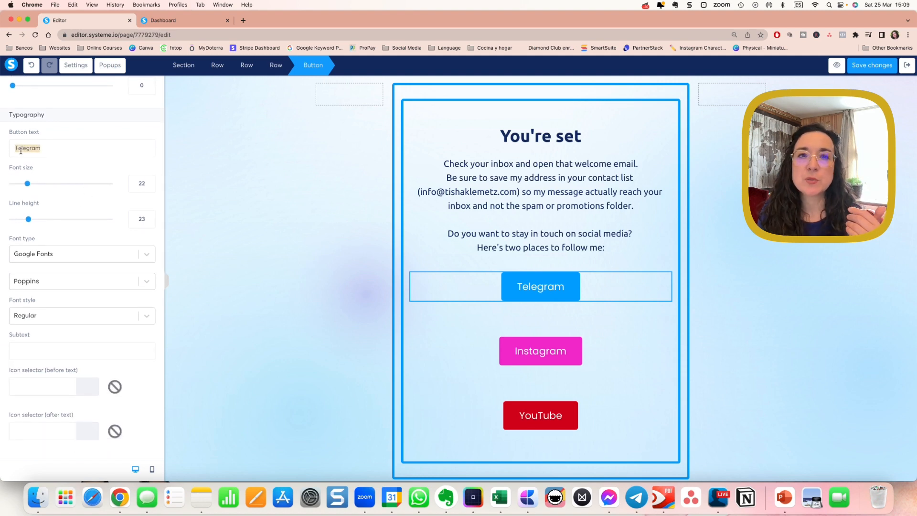
pyautogui.write('Fac')
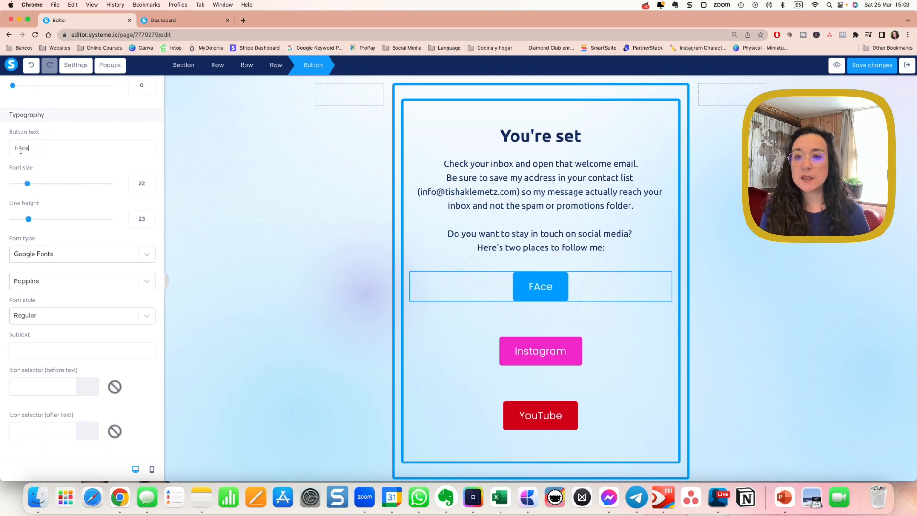
pyautogui.write('ebook')
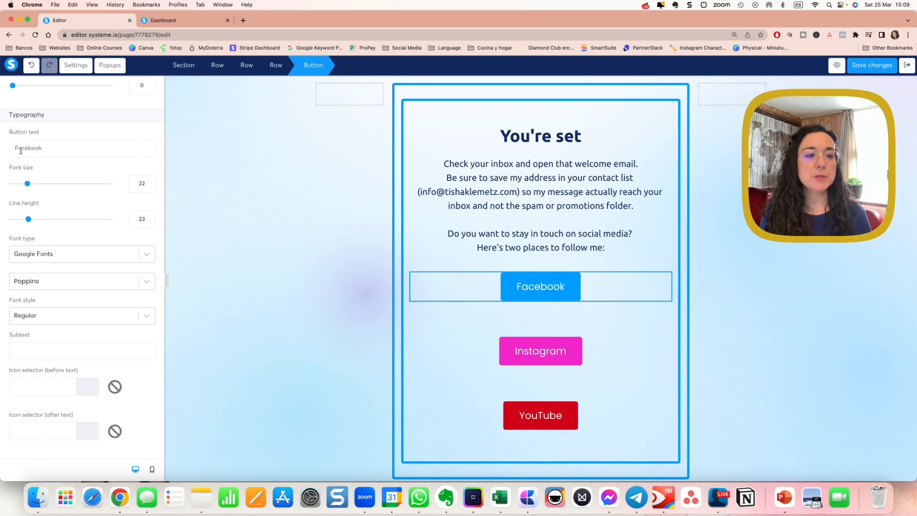
# Set the blue social media button's text back to Telegram
pyautogui.scroll(-1, 84, 329)
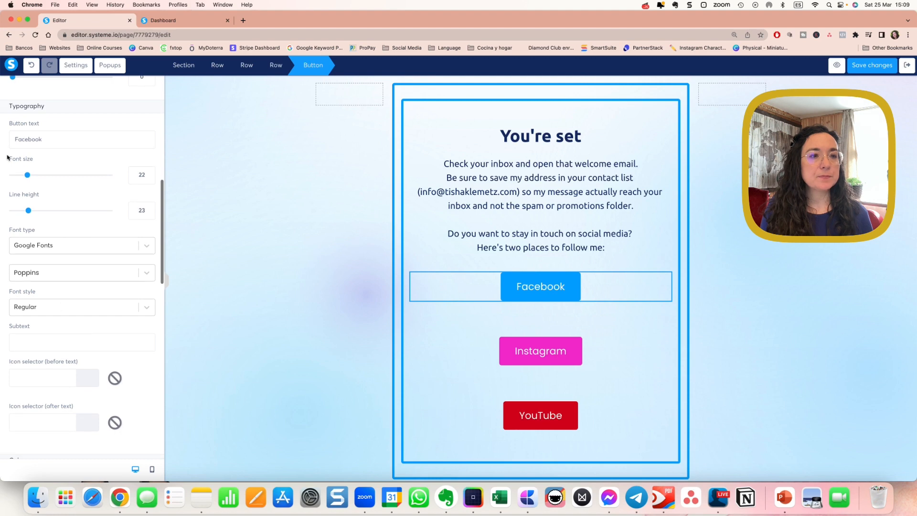
pyautogui.doubleClick(24, 138)
pyautogui.write('Telegram')
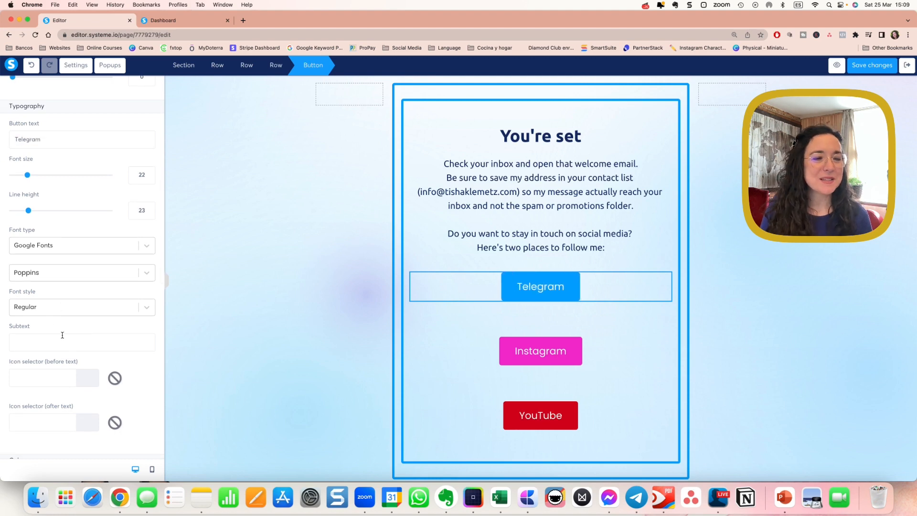
# Try the subtext "Free channel" on the Telegram button, and clear it again
pyautogui.scroll(-5, 64, 325)
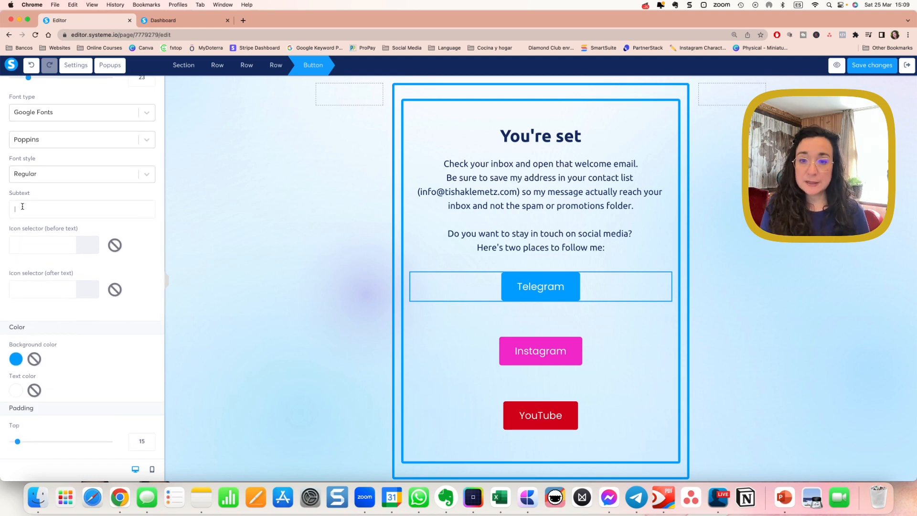
pyautogui.write('Free channel')
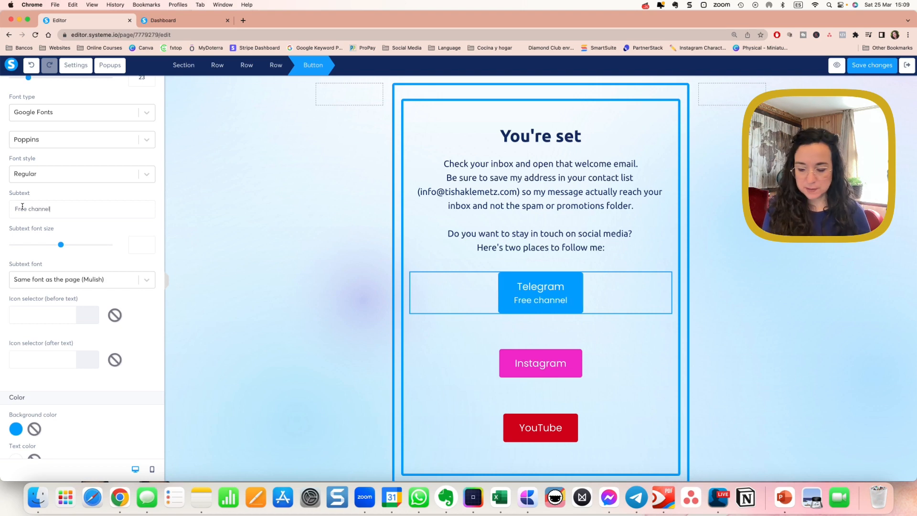
pyautogui.press('BackSpace')
pyautogui.press('BackSpace')
pyautogui.press('BackSpace')
pyautogui.press('BackSpace')
pyautogui.press('BackSpace')
pyautogui.press('BackSpace')
pyautogui.press('BackSpace')
pyautogui.press('BackSpace')
pyautogui.press('BackSpace')
pyautogui.press('BackSpace')
pyautogui.press('BackSpace')
pyautogui.press('BackSpace')
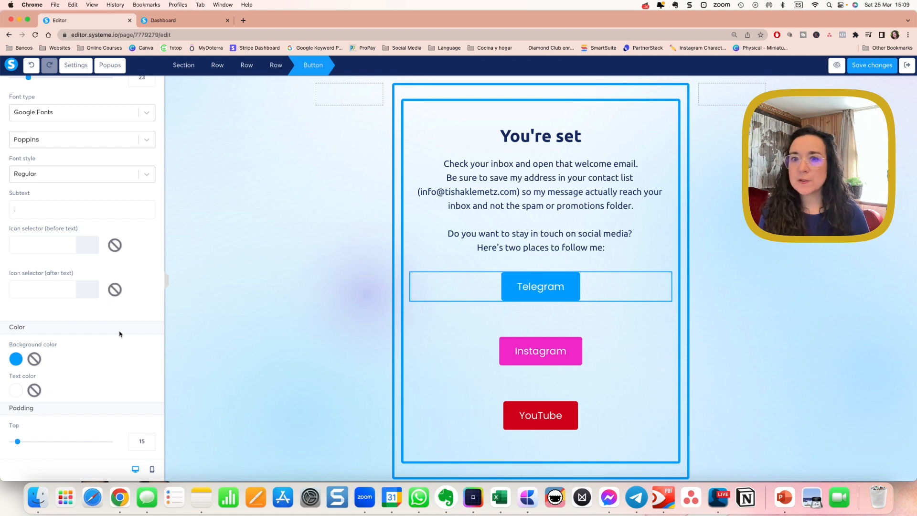
# Inspect the Telegram button's background color choices and close the color picker without changing the color
pyautogui.scroll(-5, 120, 334)
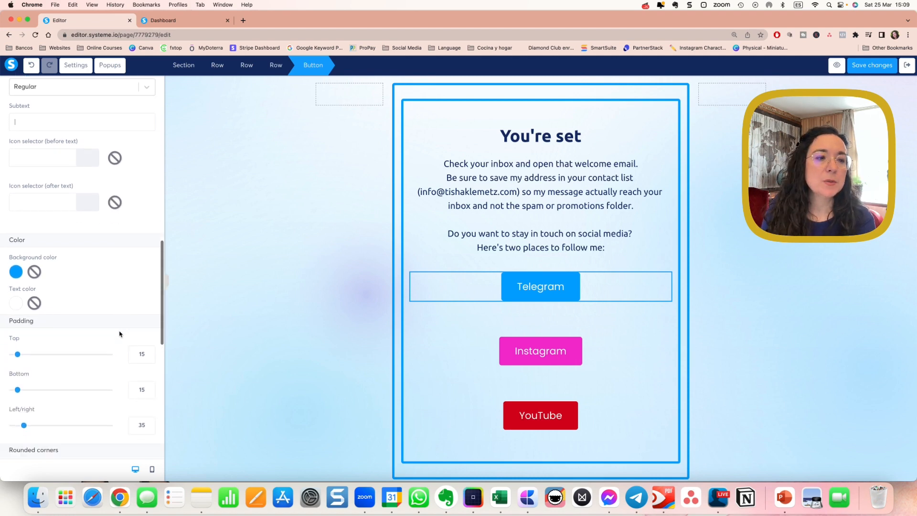
pyautogui.click(16, 248)
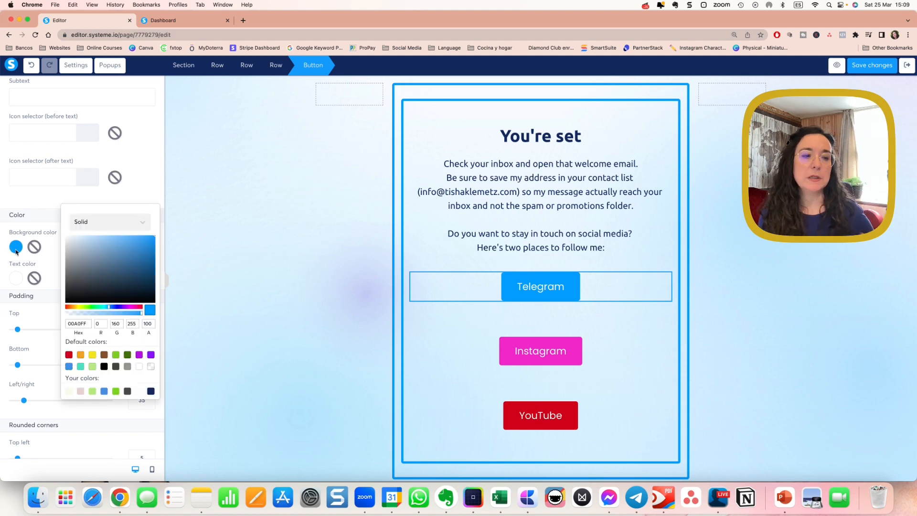
pyautogui.click(275, 351)
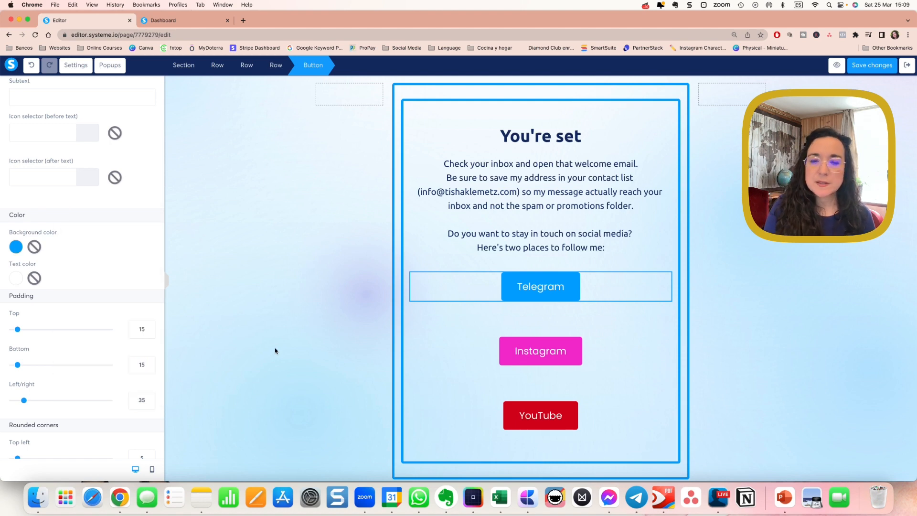
# Inspect the image settings of the logo in the thank you page's footer
pyautogui.click(275, 356)
pyautogui.scroll(-5, 276, 356)
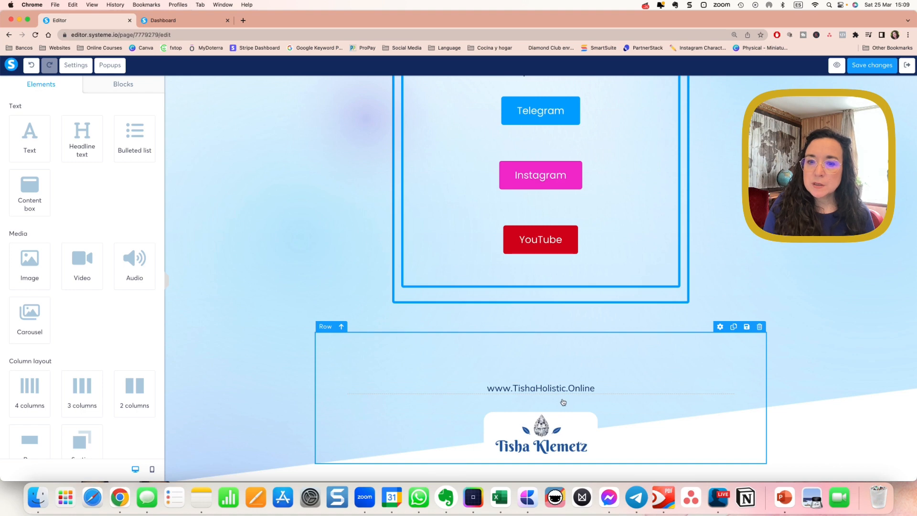
pyautogui.click(551, 425)
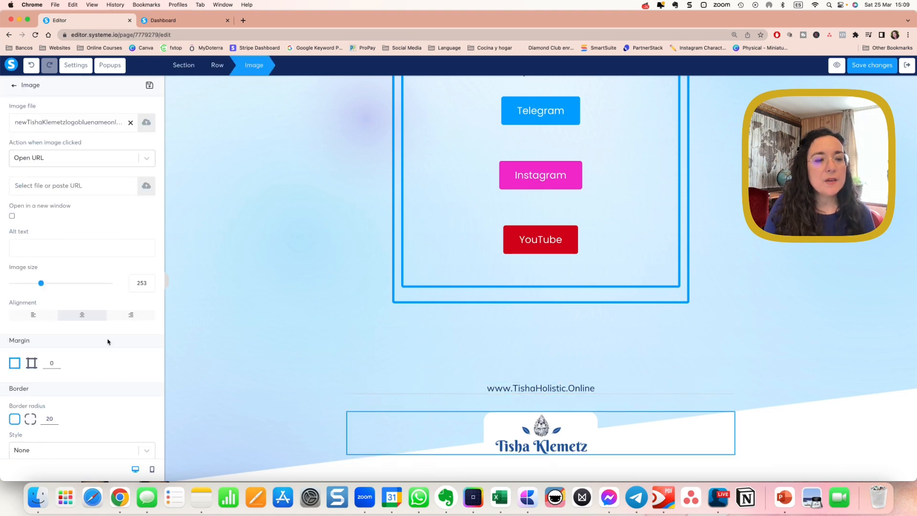
pyautogui.scroll(-5, 96, 353)
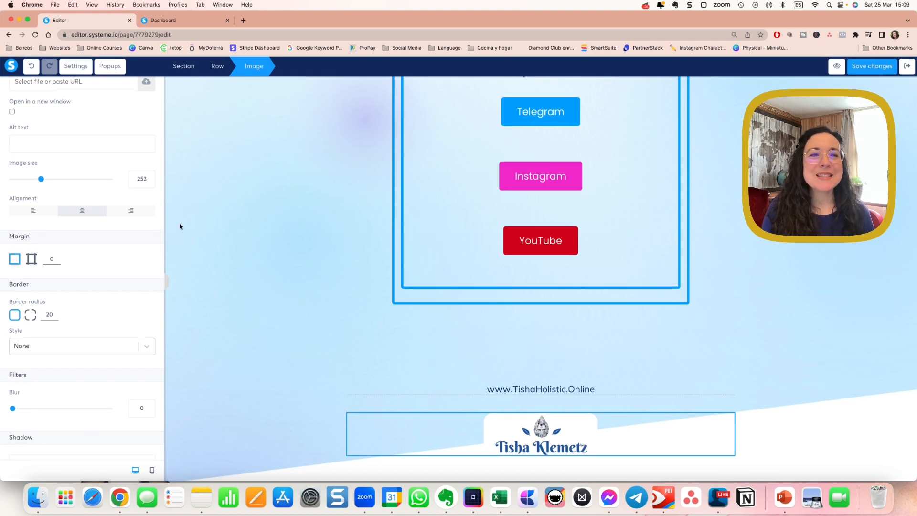
# Exit the thank you page editor and open the "Sign up for my free bootcamp" squeeze page for editing
pyautogui.click(907, 65)
pyautogui.click(79, 167)
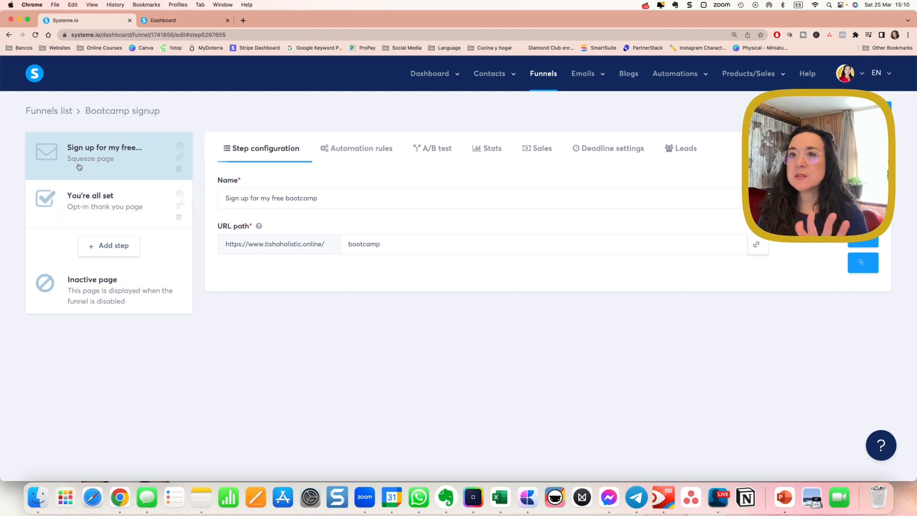
pyautogui.click(864, 245)
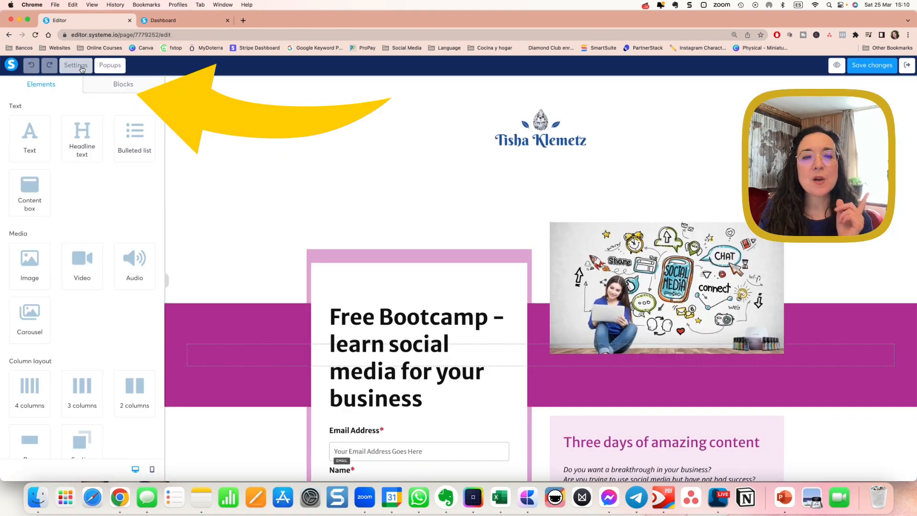
# Review the squeeze page's overall typography, background and language settings, keeping the language as English
pyautogui.click(81, 69)
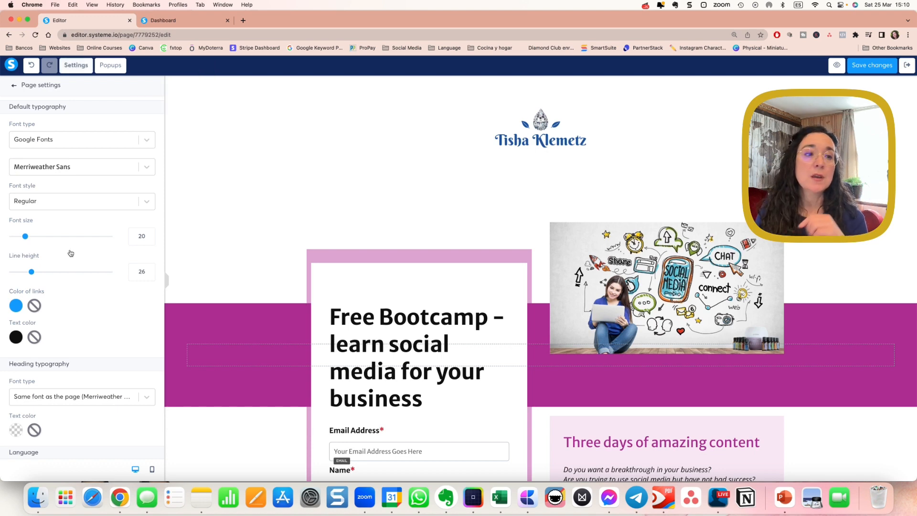
pyautogui.scroll(-10, 70, 254)
pyautogui.scroll(-4, 69, 253)
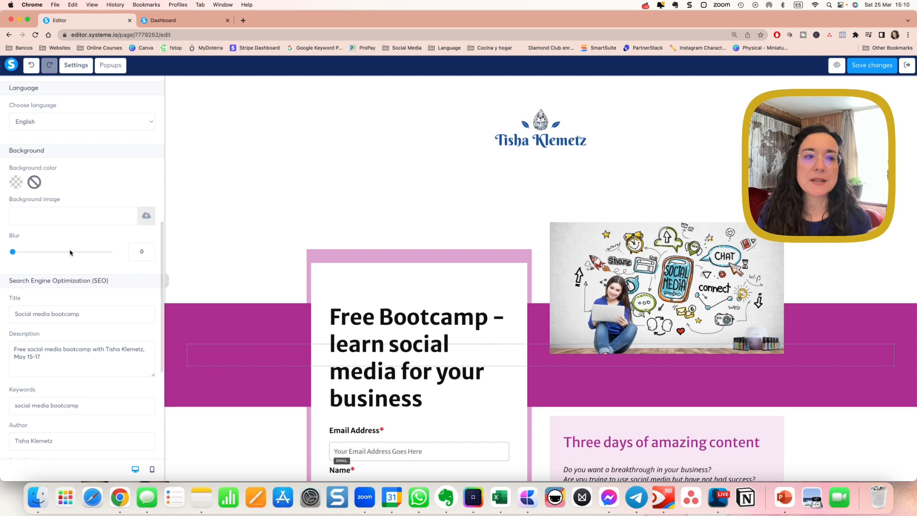
pyautogui.click(38, 126)
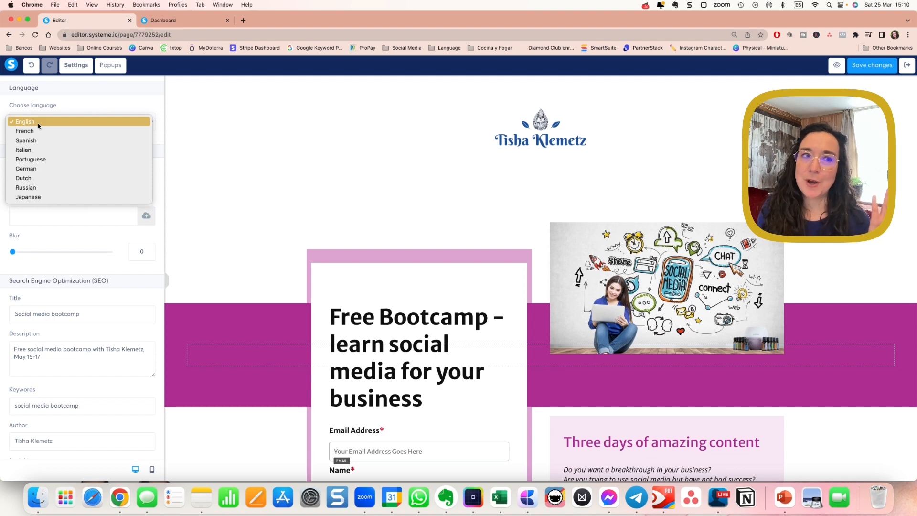
pyautogui.click(149, 245)
# Review the squeeze page's SEO title, description, keywords, author, social image and search engine hiding option
pyautogui.scroll(-6, 148, 242)
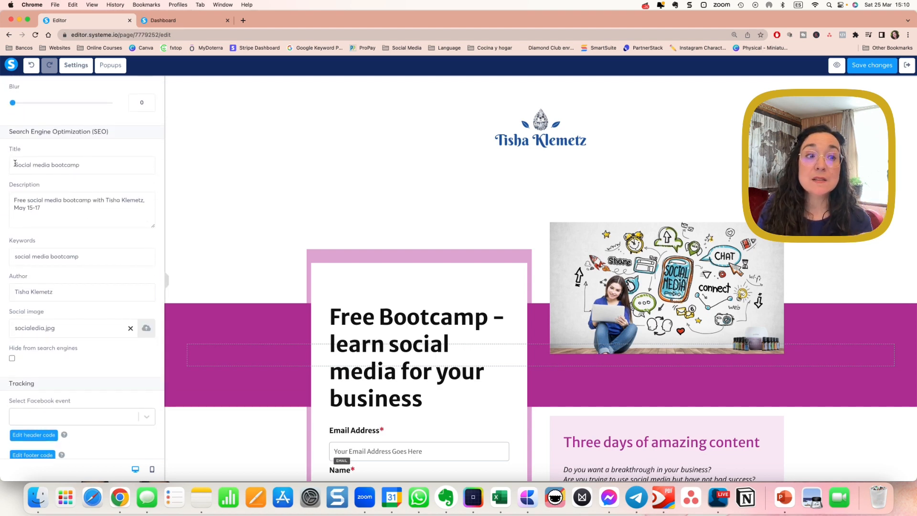
pyautogui.moveTo(14, 165); pyautogui.dragTo(93, 164)
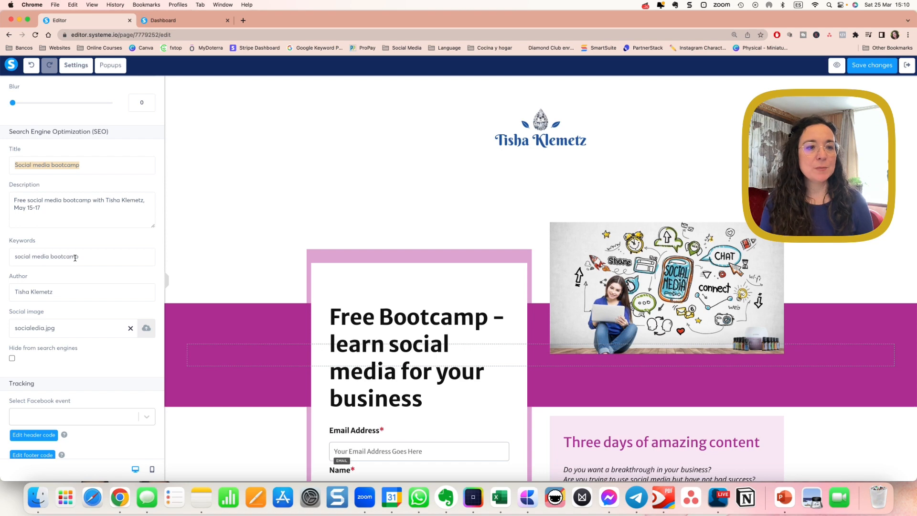
pyautogui.scroll(-3, 75, 258)
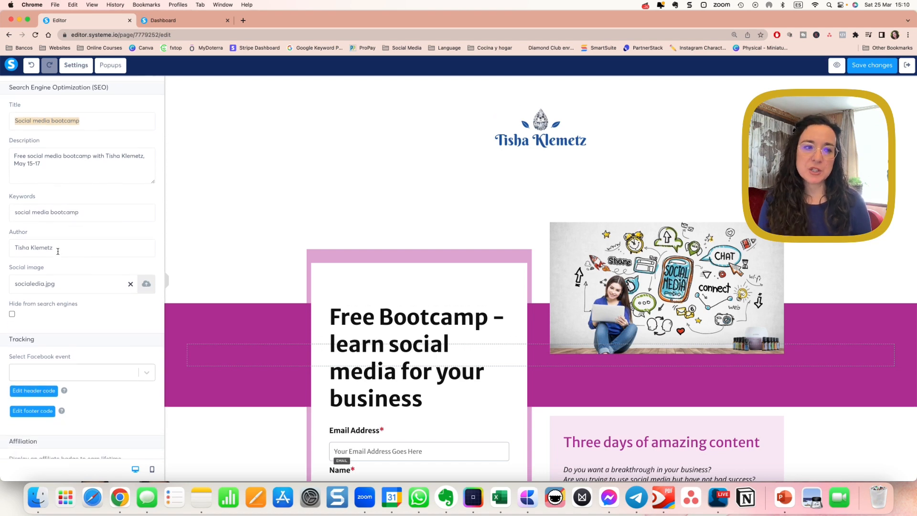
pyautogui.click(77, 288)
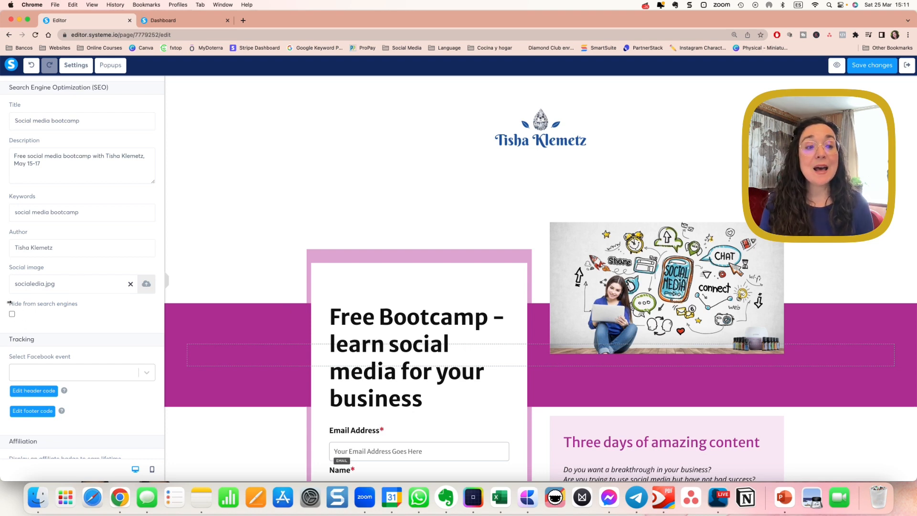
pyautogui.moveTo(8, 303); pyautogui.dragTo(88, 309)
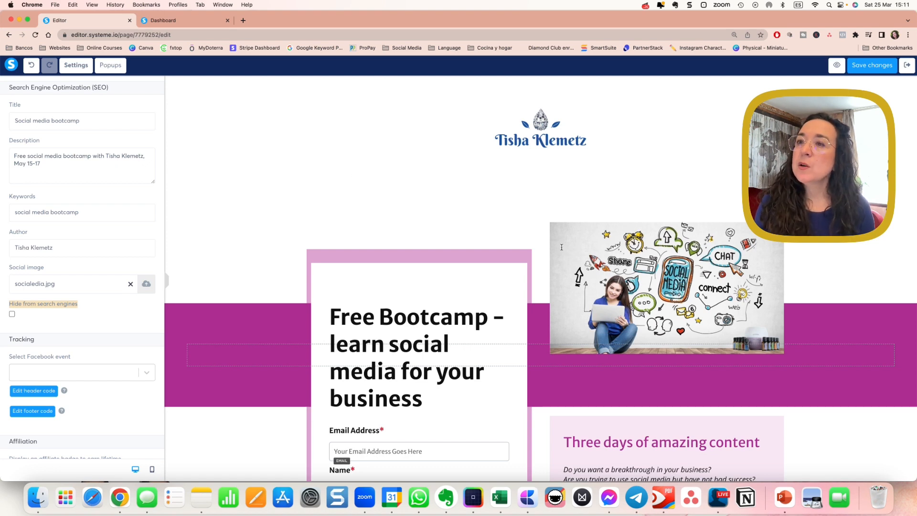
# Exit the squeeze page editor and review the funnel's automation rules and stats
pyautogui.click(909, 67)
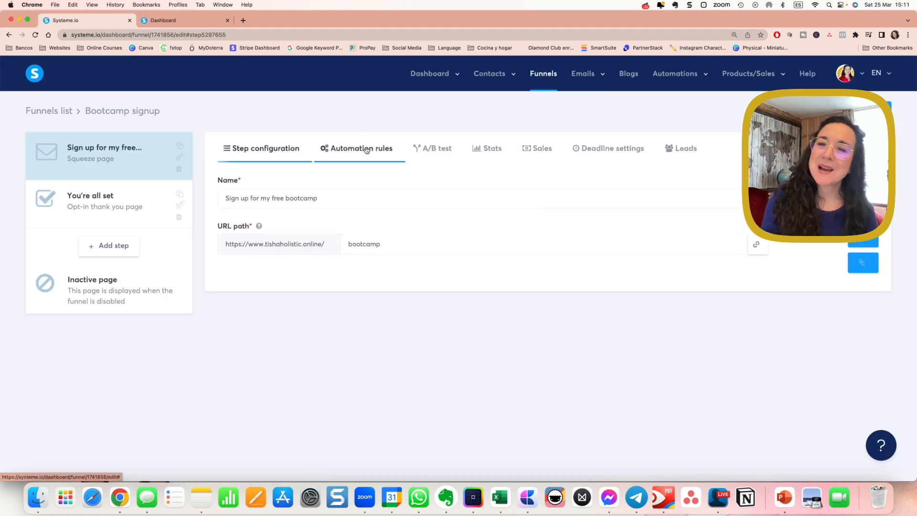
pyautogui.click(367, 149)
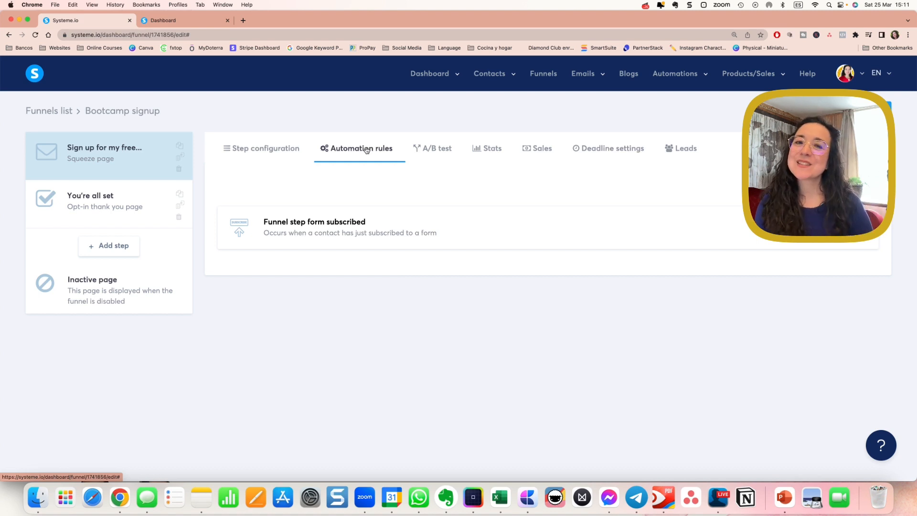
pyautogui.click(493, 150)
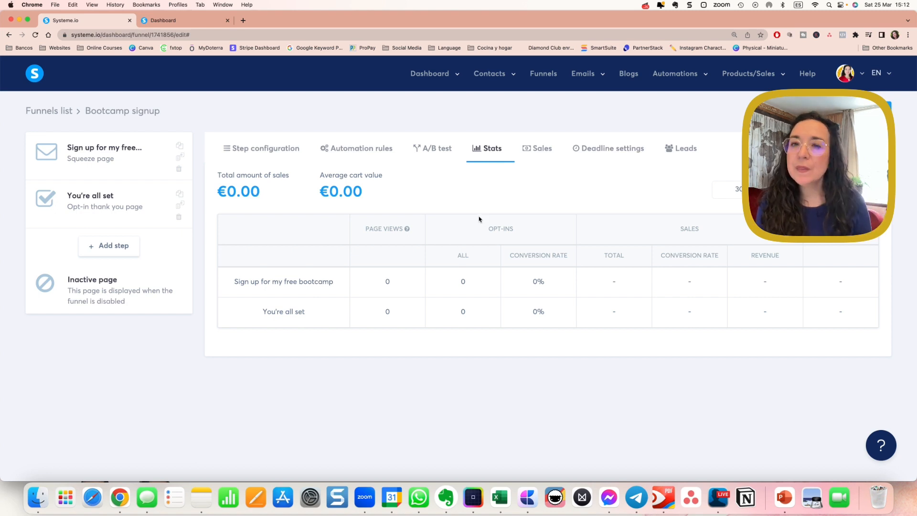
# Return to the squeeze page step's configuration and copy its bootcamp URL
pyautogui.click(135, 156)
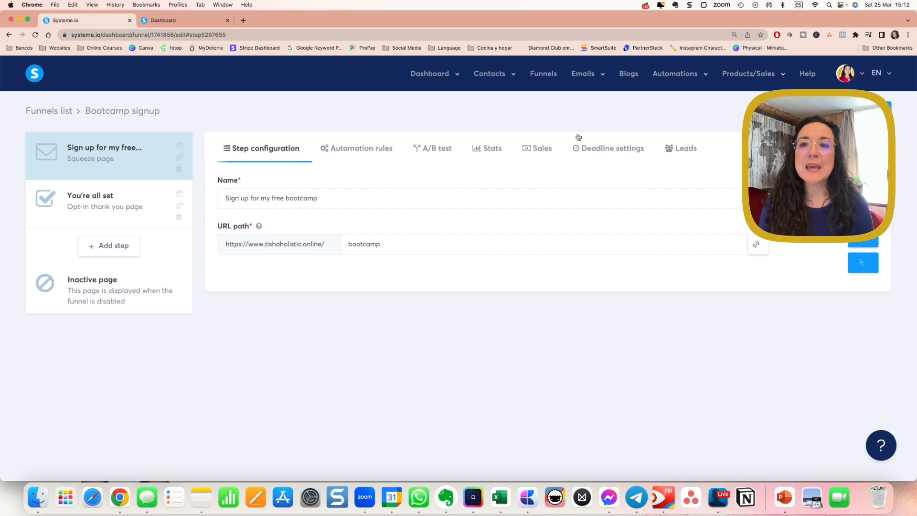
pyautogui.moveTo(591, 77)
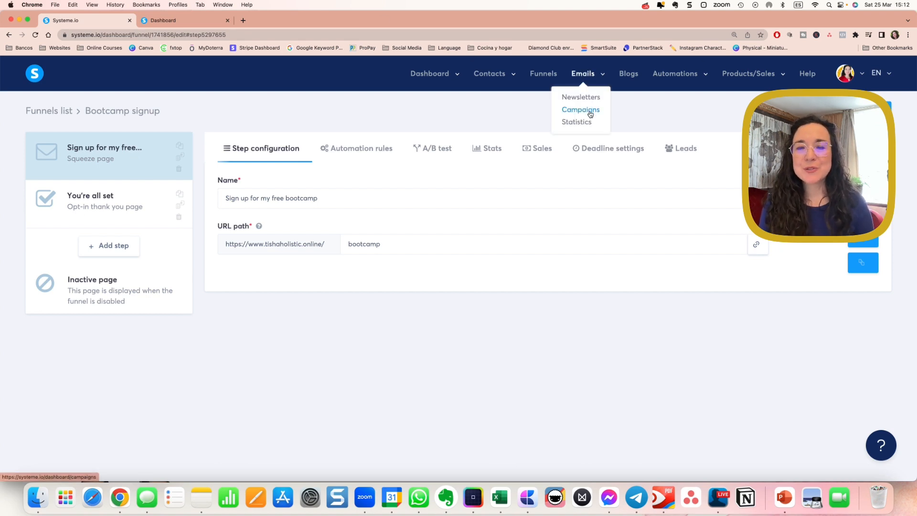
pyautogui.click(755, 246)
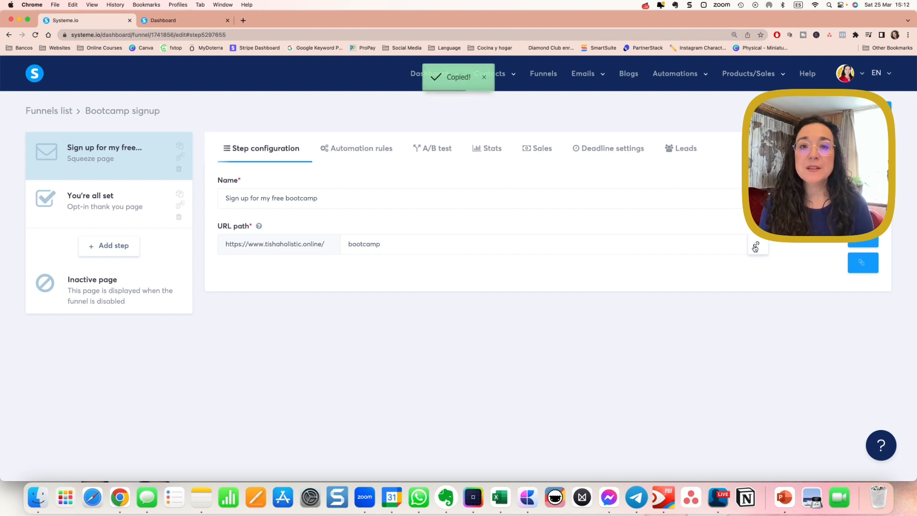